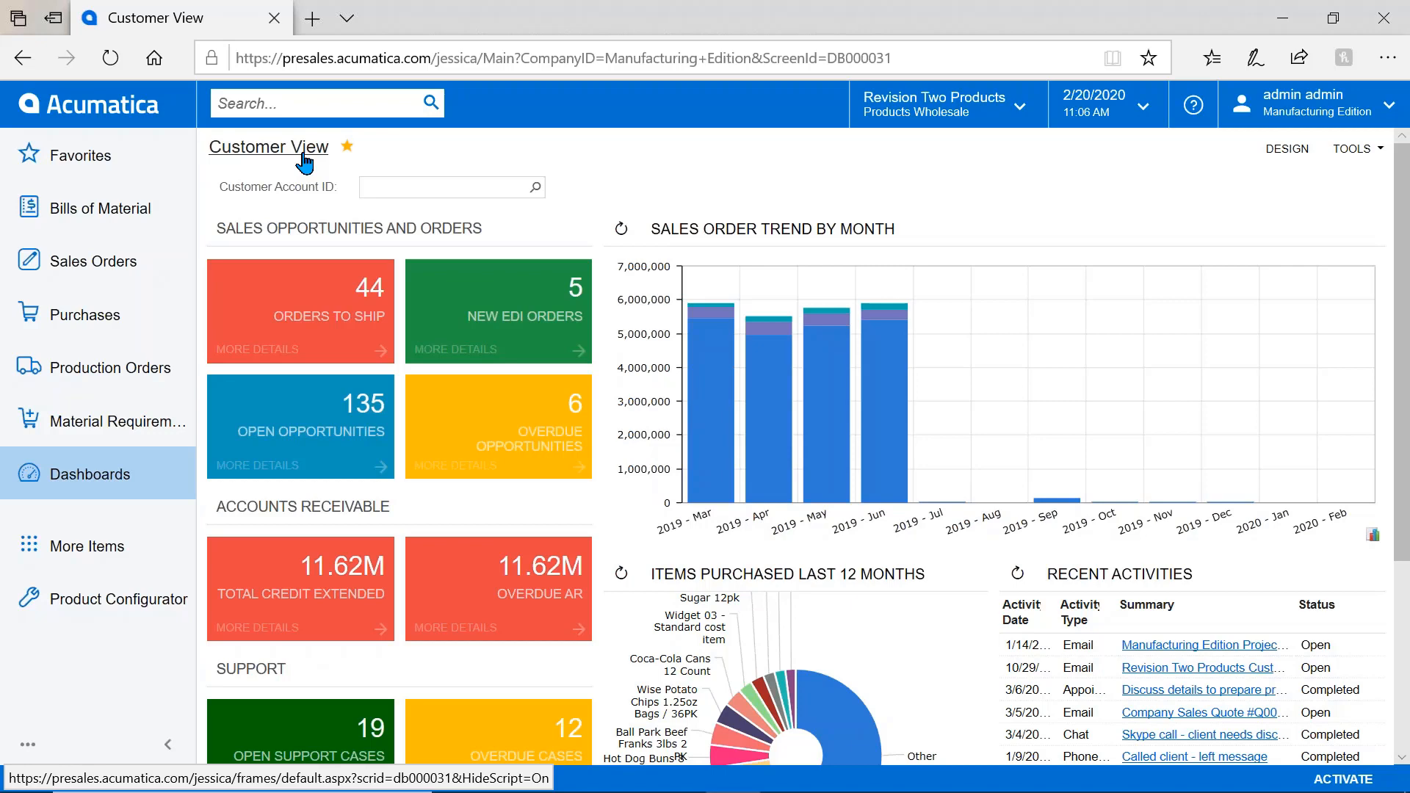
View the Production Manager dashboard and the Manufacturing Dashboard.
click(139, 479)
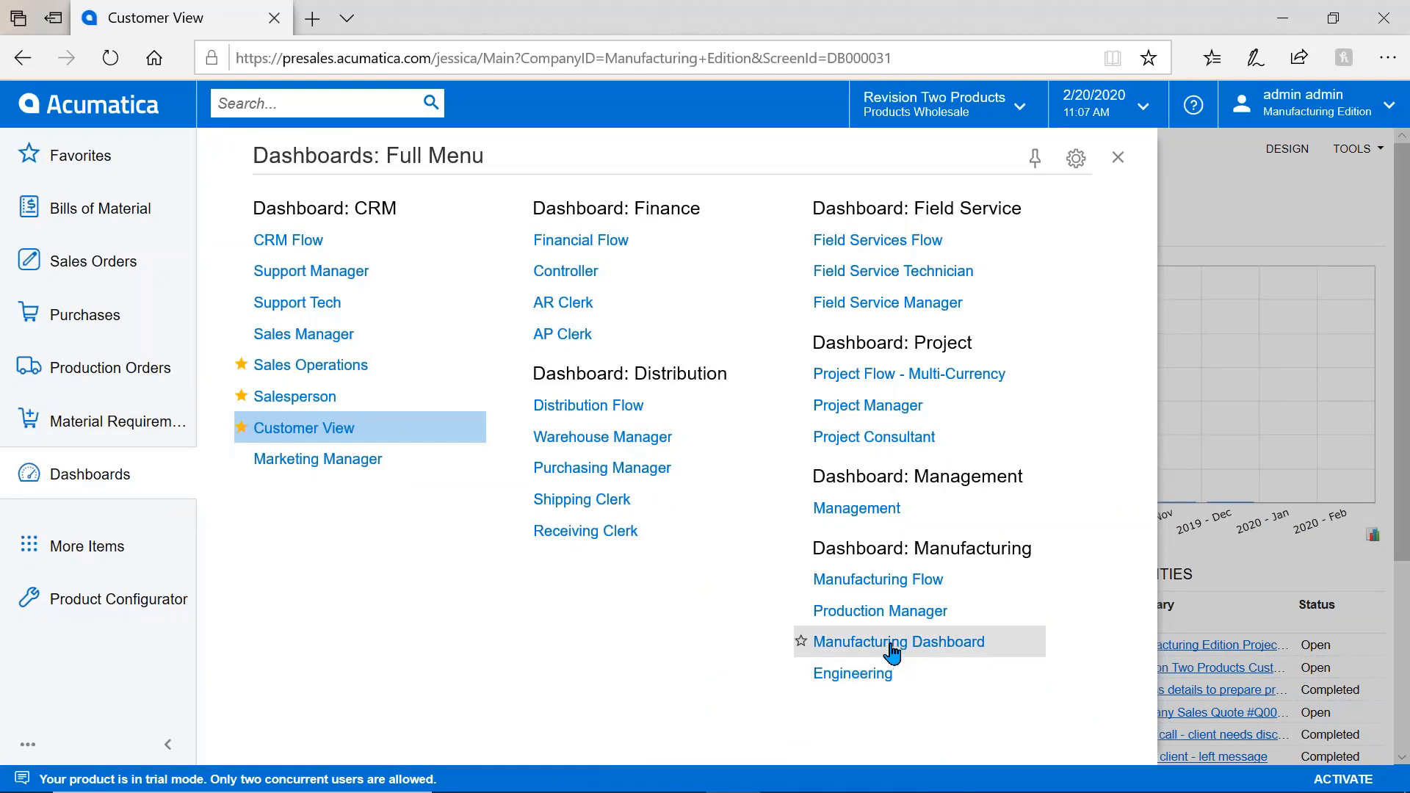
click(881, 611)
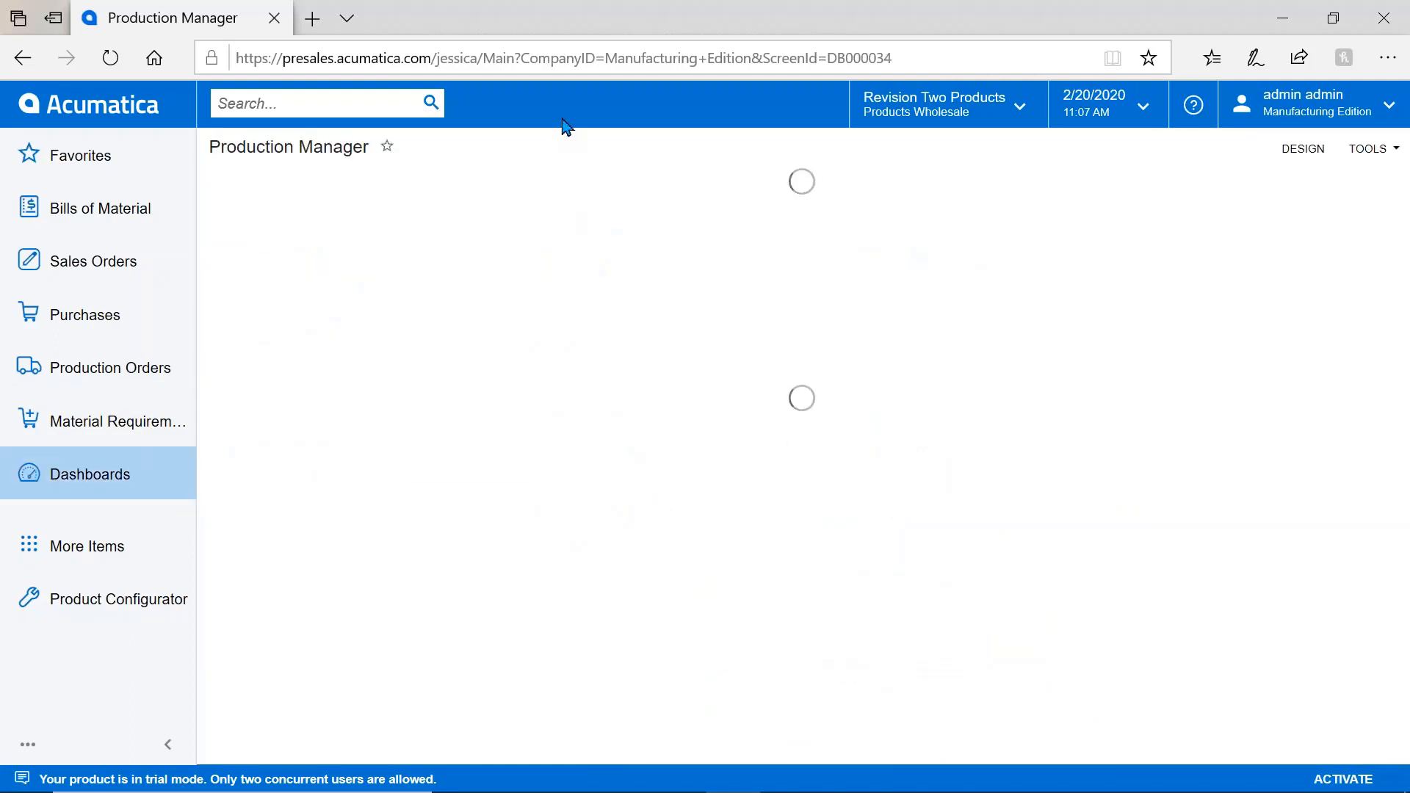
click(77, 486)
click(914, 615)
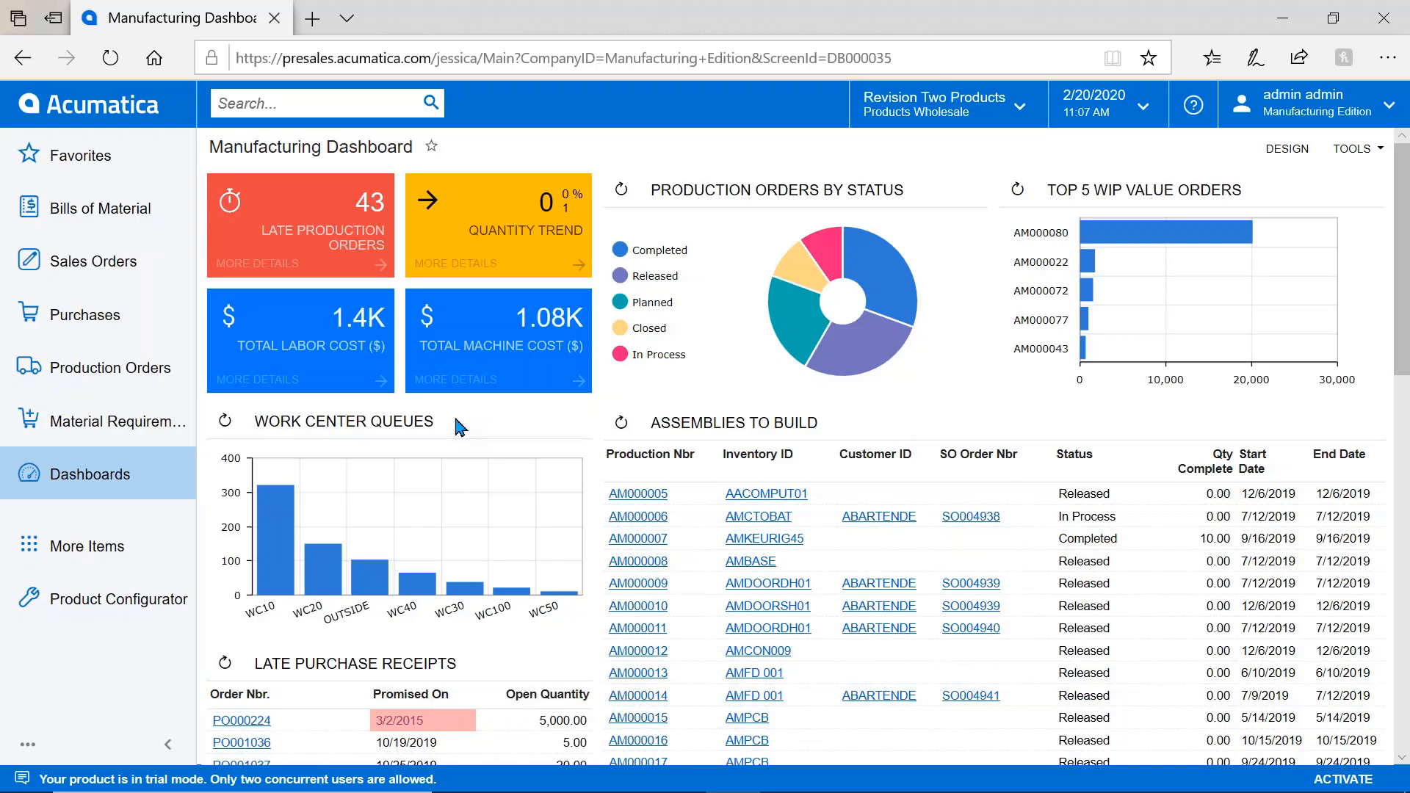
Open bill of material BOM000025 from the Bill of Material list and collapse the navigation menu.
click(87, 230)
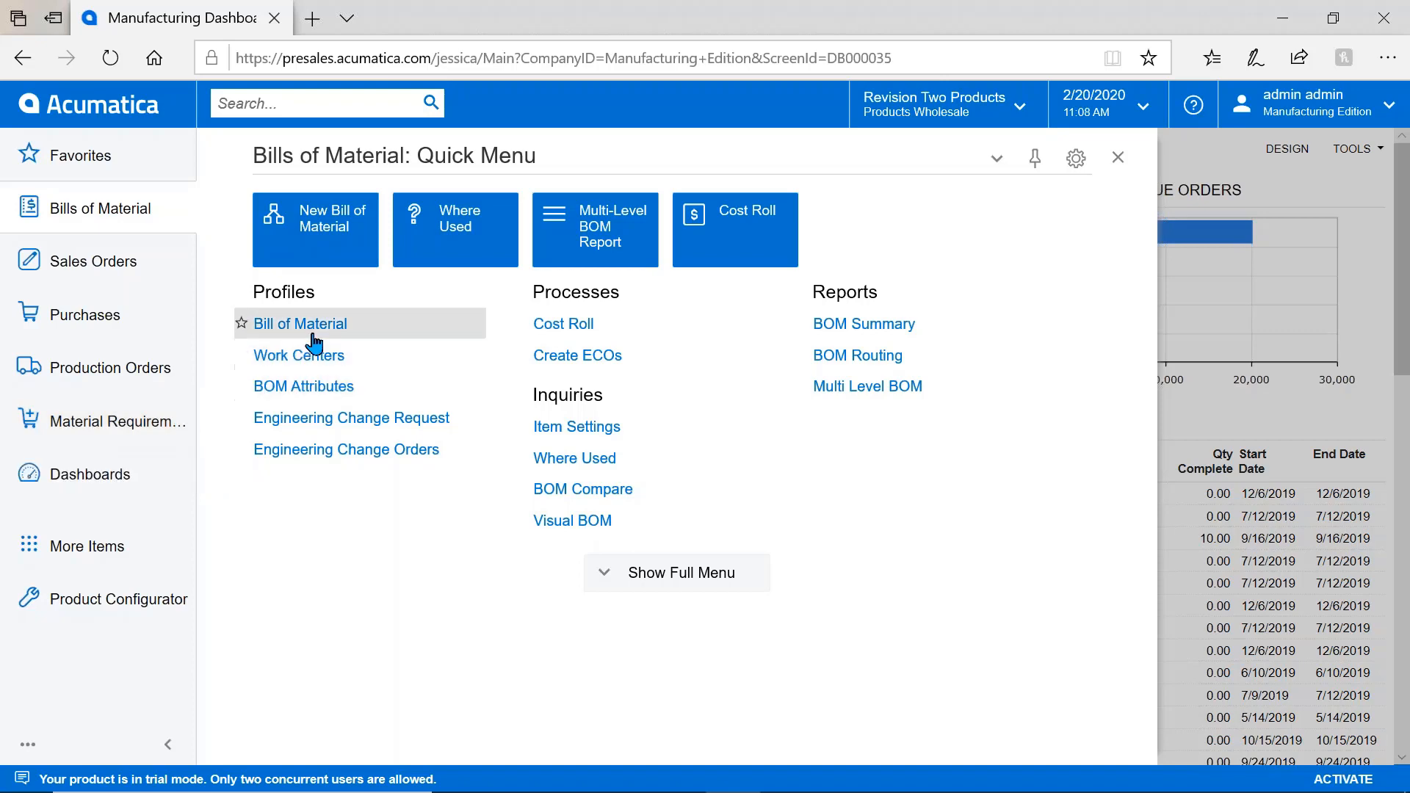
click(270, 327)
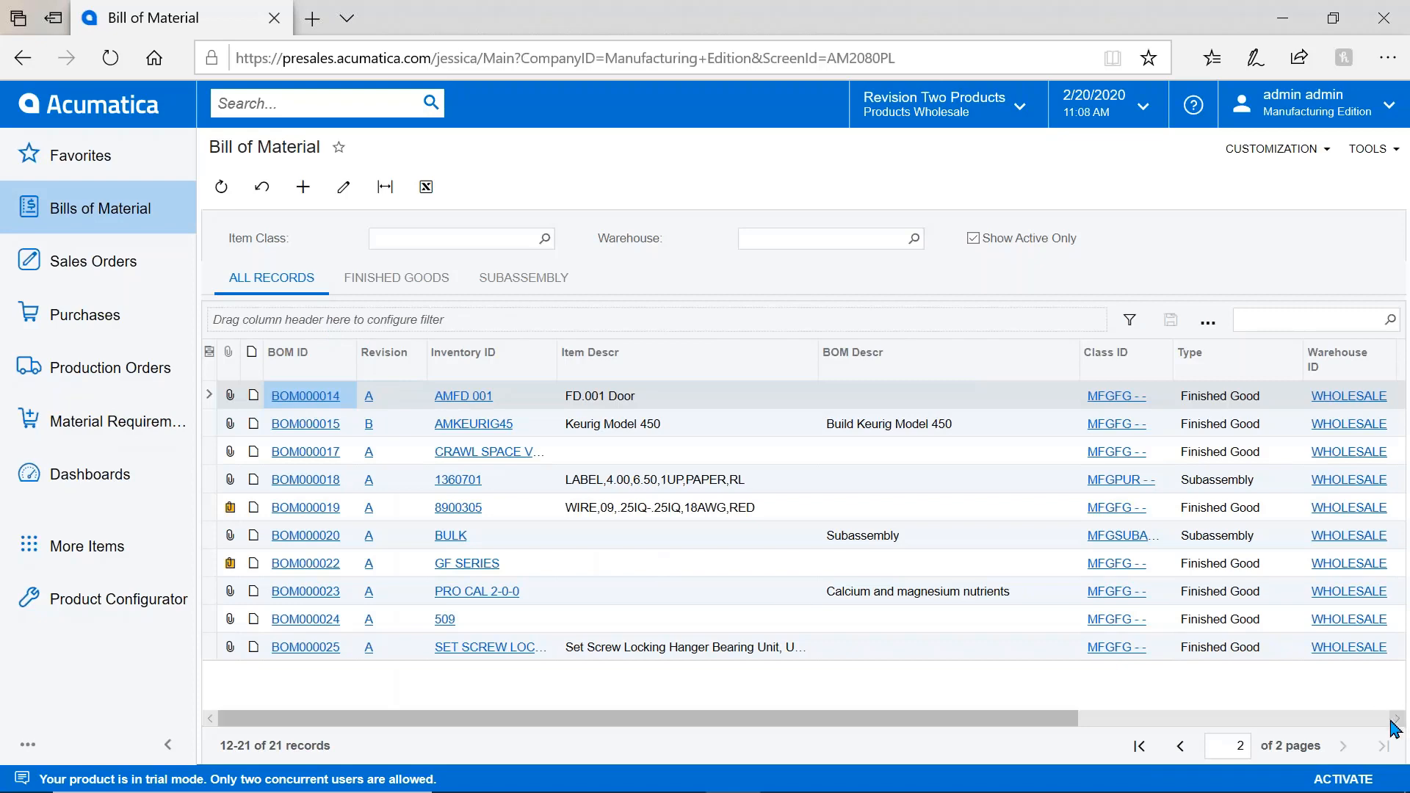
click(283, 647)
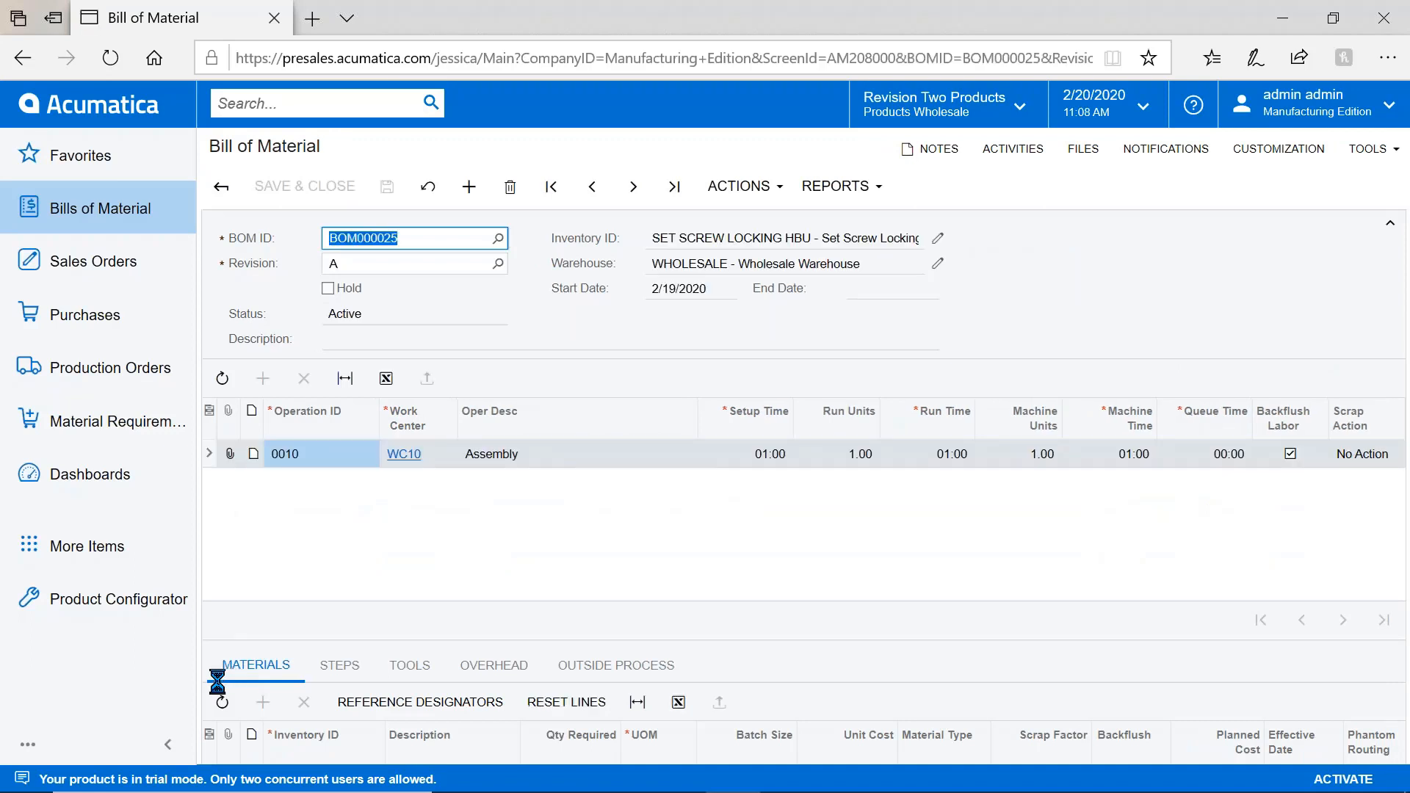
click(165, 747)
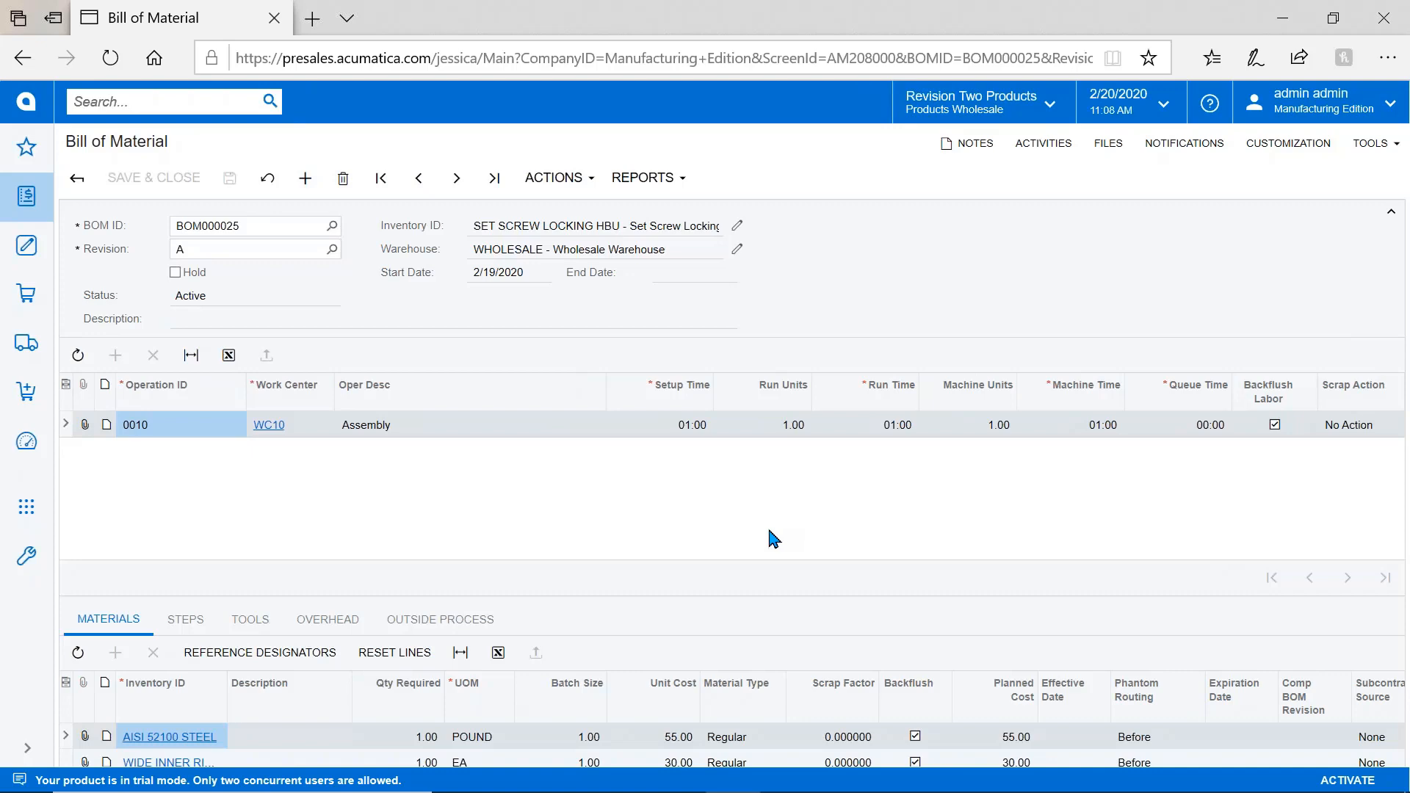
Switch the Bill of Material screen to BOM000004, the Keurig Model 450 bill.
click(330, 227)
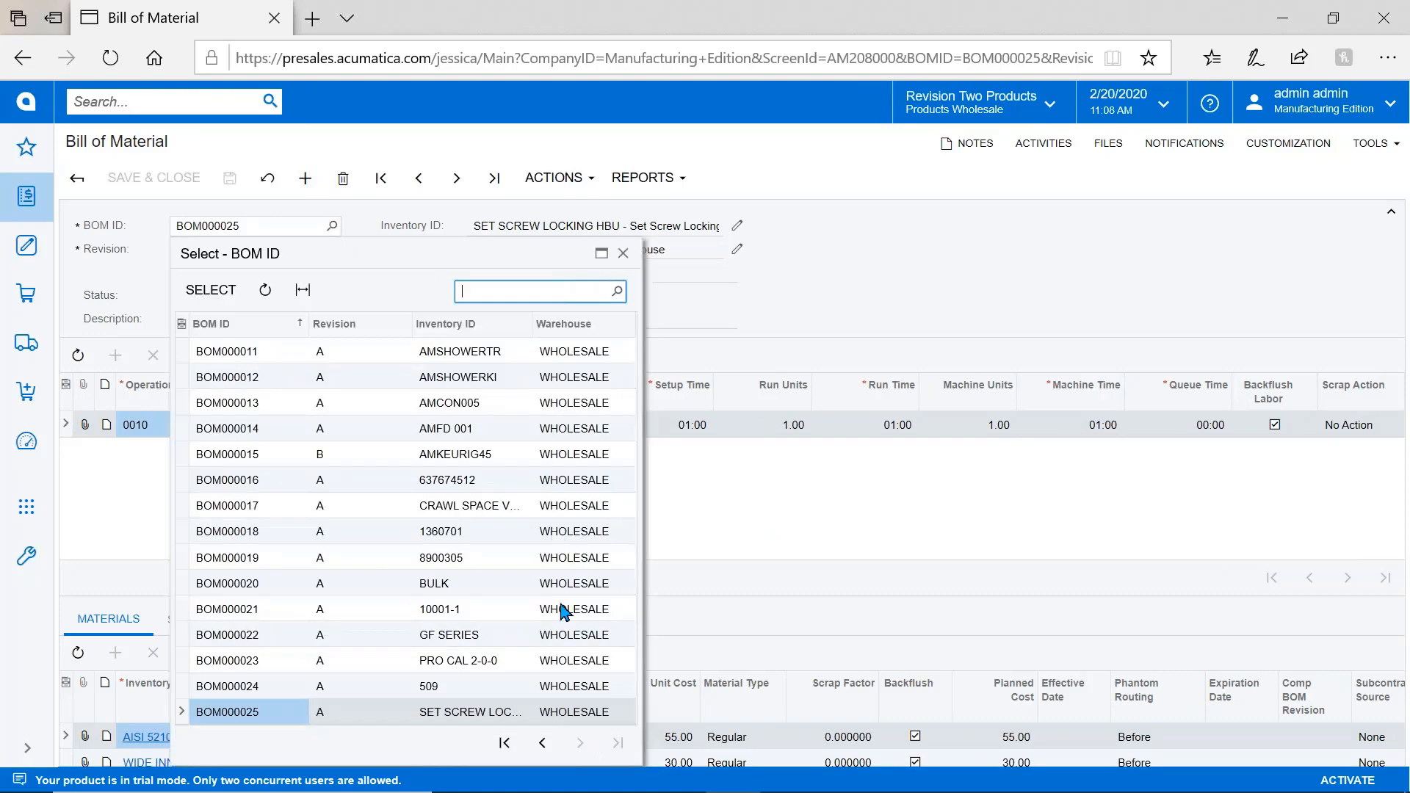
click(503, 742)
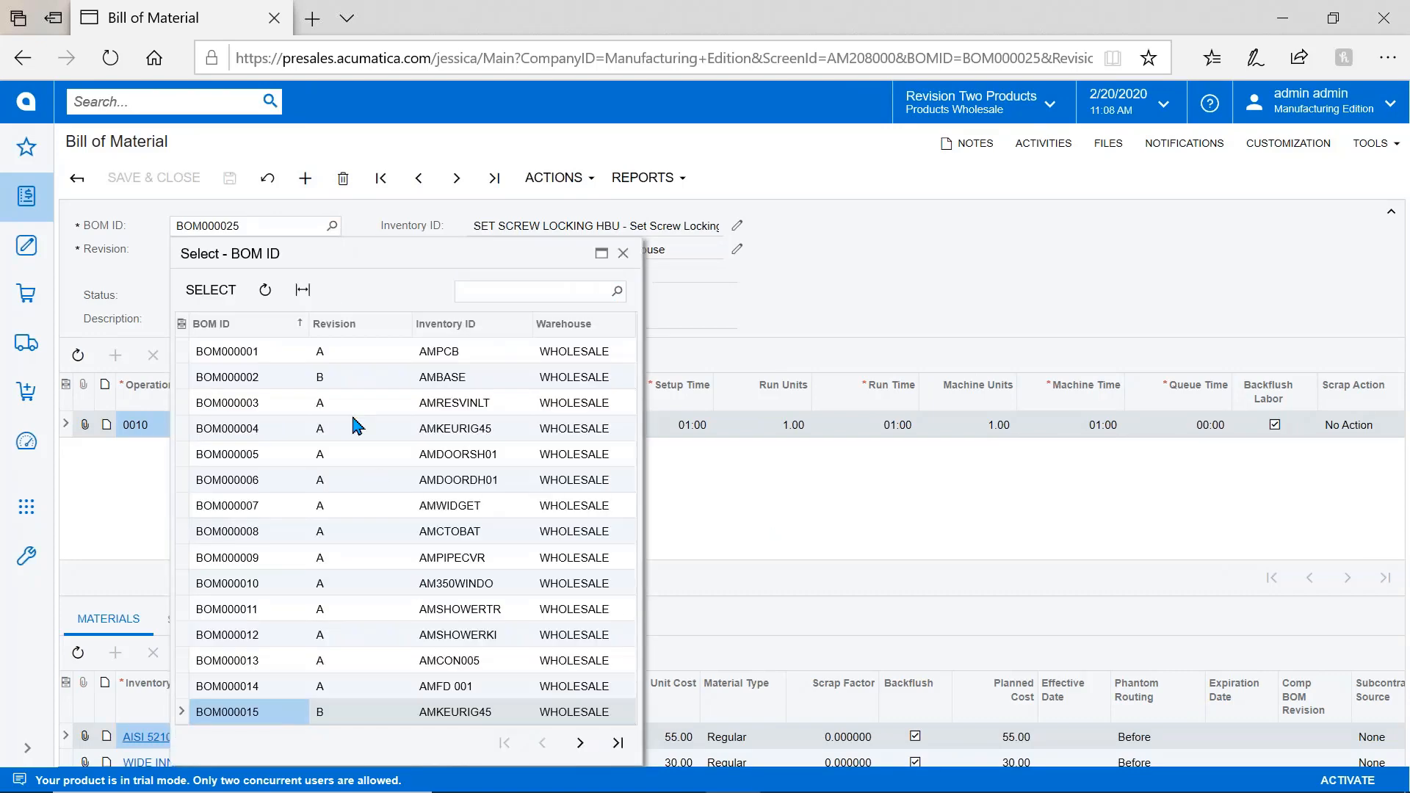
double_click(355, 434)
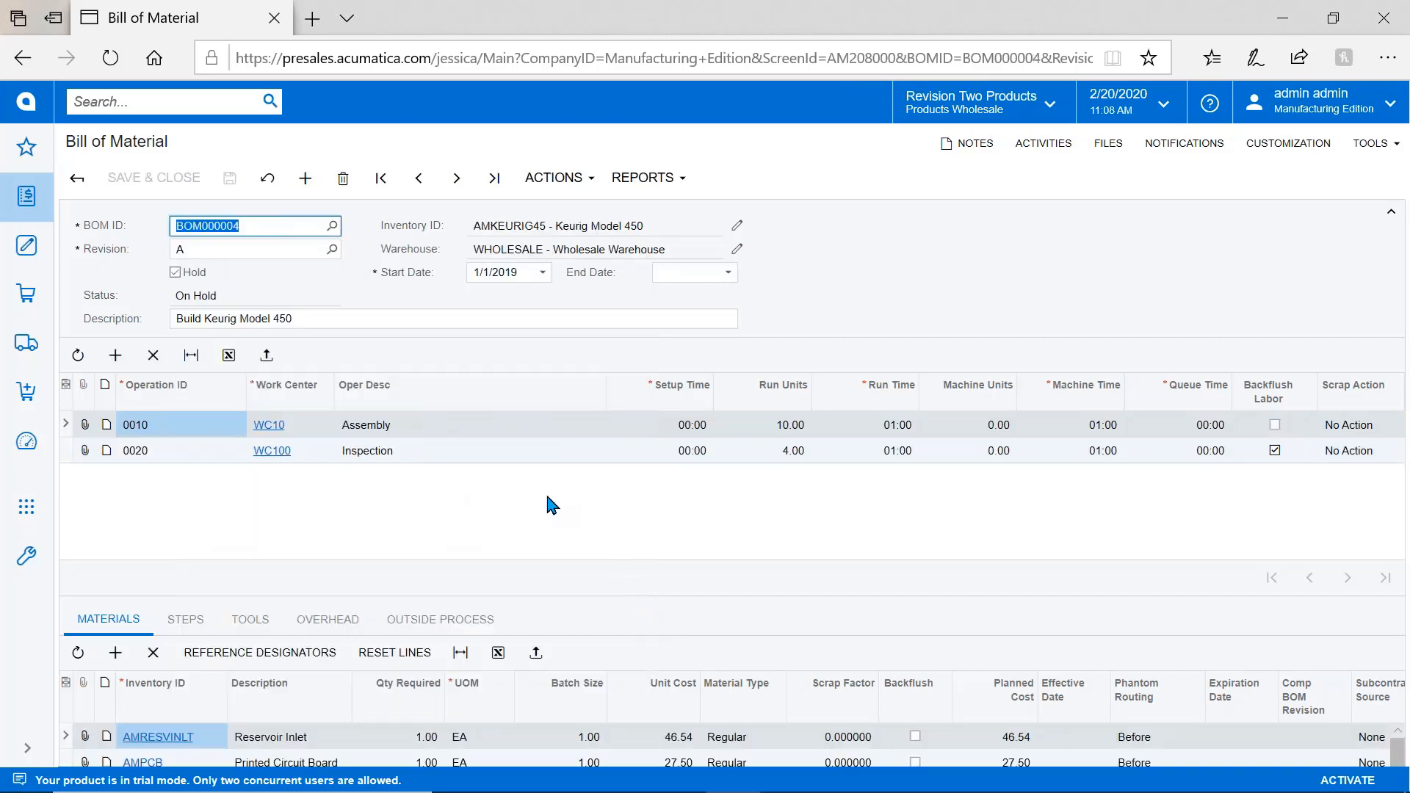
scroll(551, 506, up, 1)
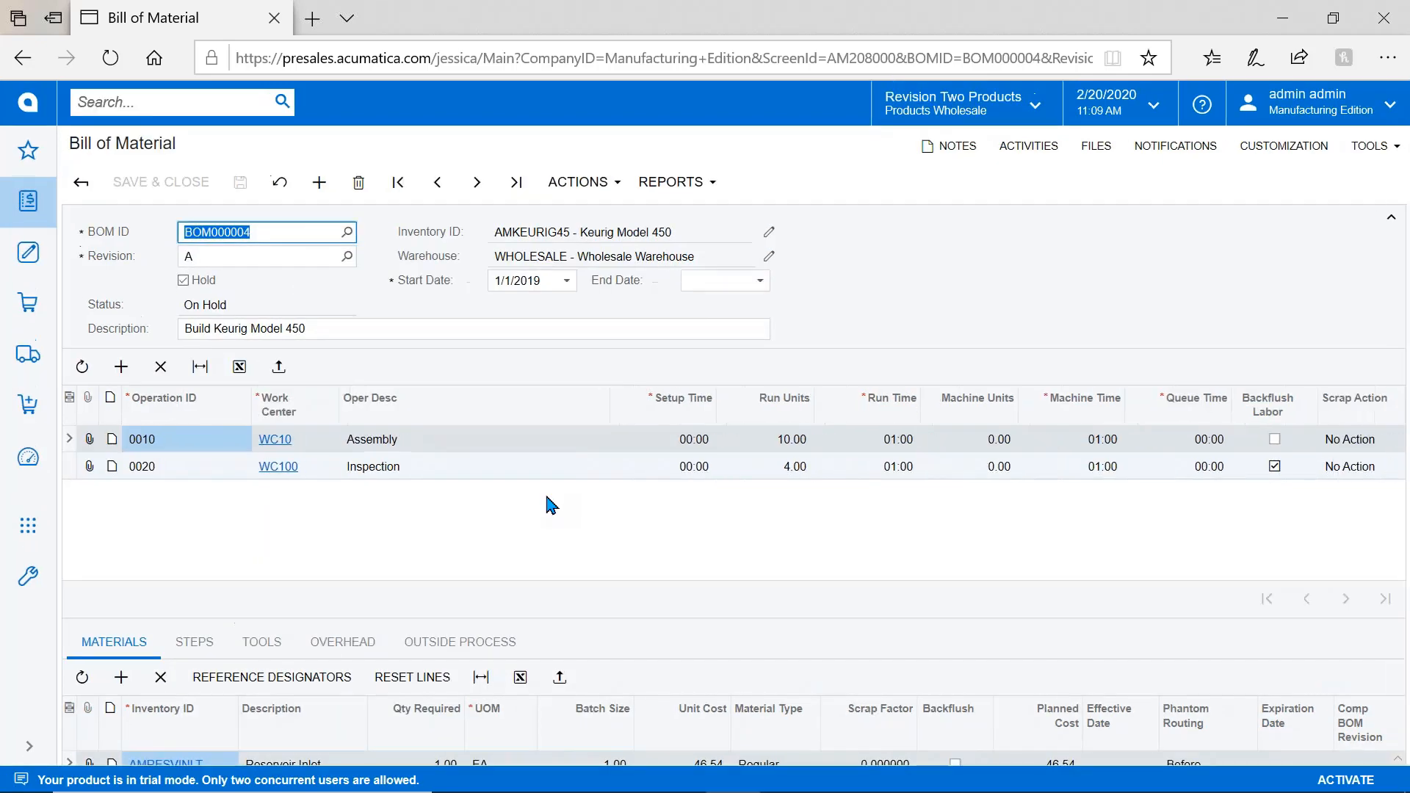
Review the inventory item and revision in the header of the Keurig Model 450 bill of material.
click(618, 227)
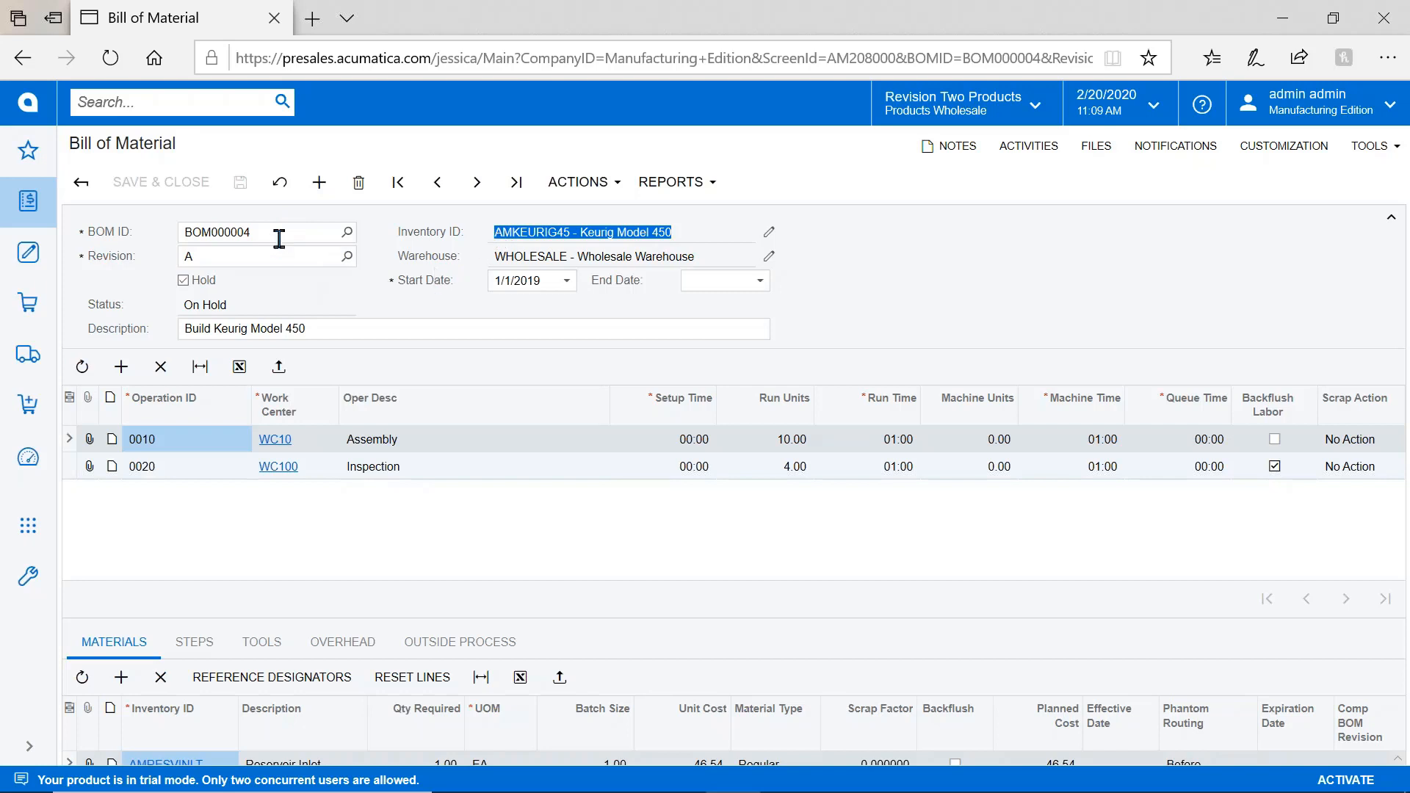
click(263, 255)
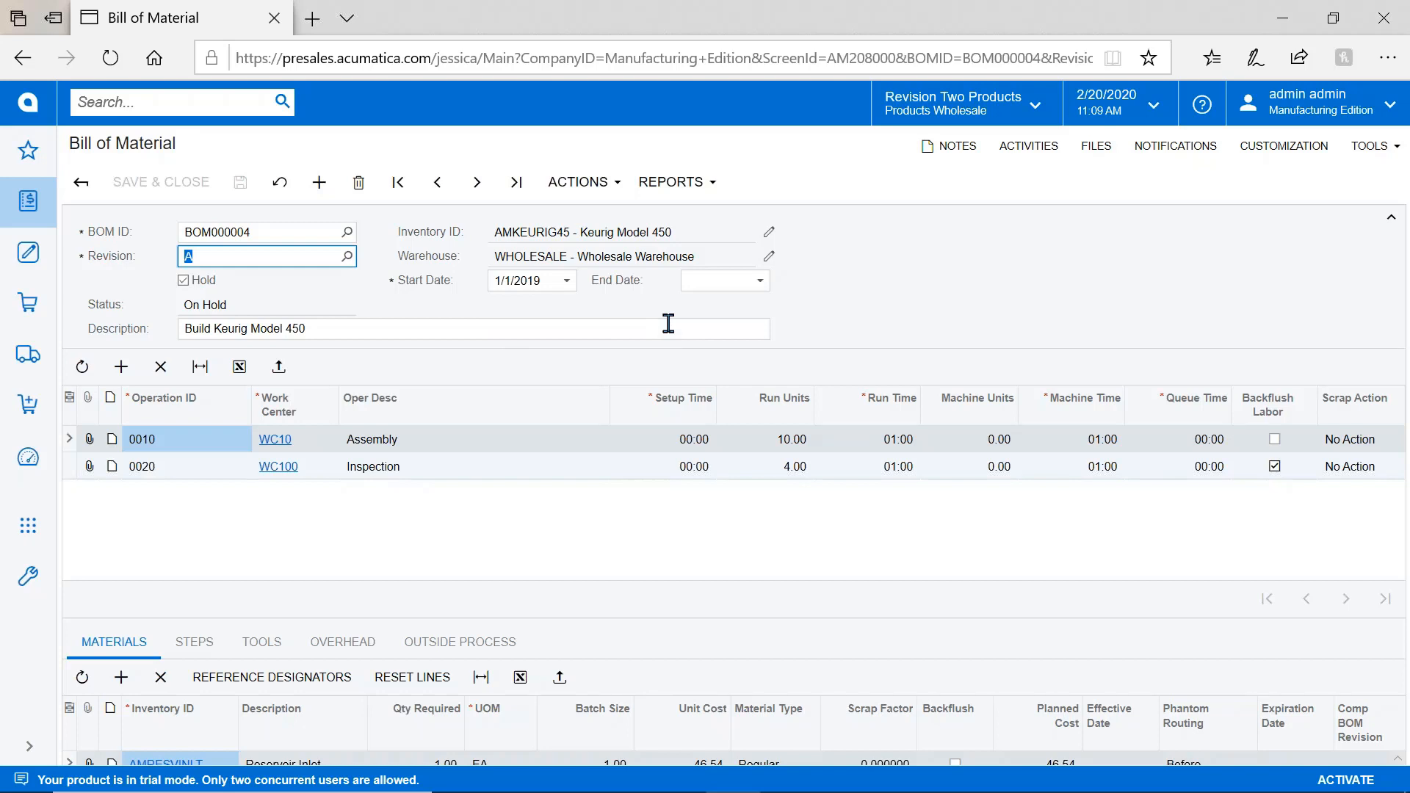
click(579, 185)
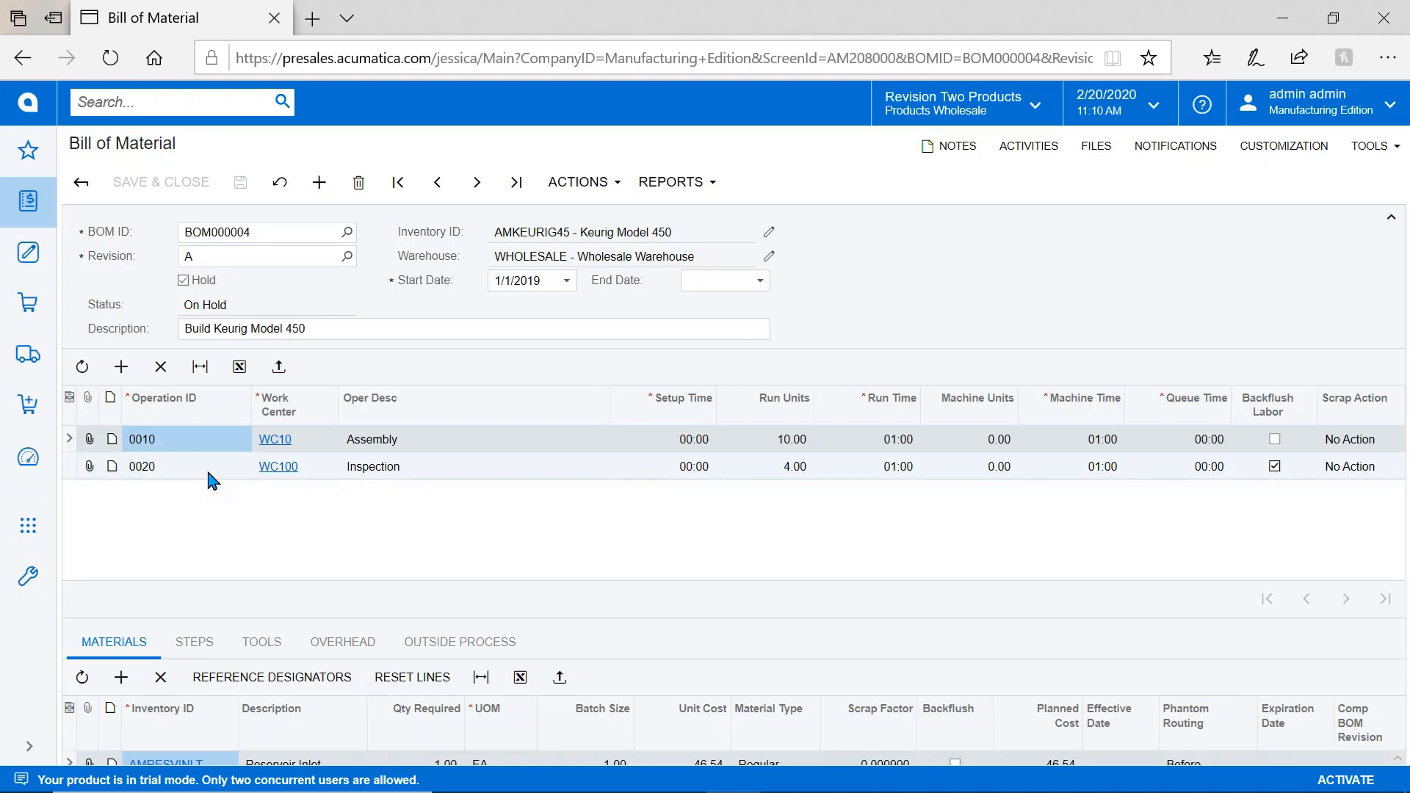
click(577, 230)
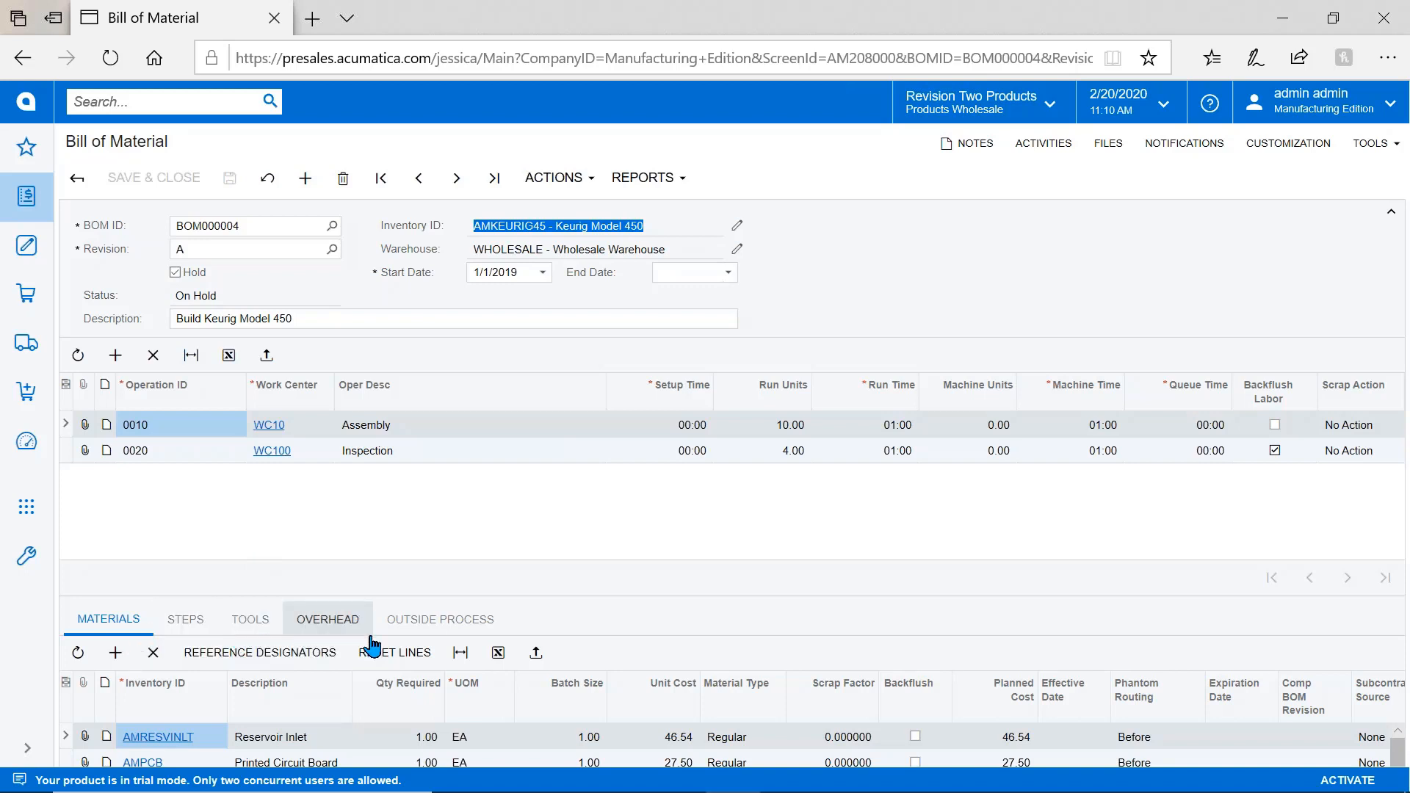
Enlarge the materials area and compare the materials of the Inspection and Assembly operations.
drag(651, 598, 656, 503)
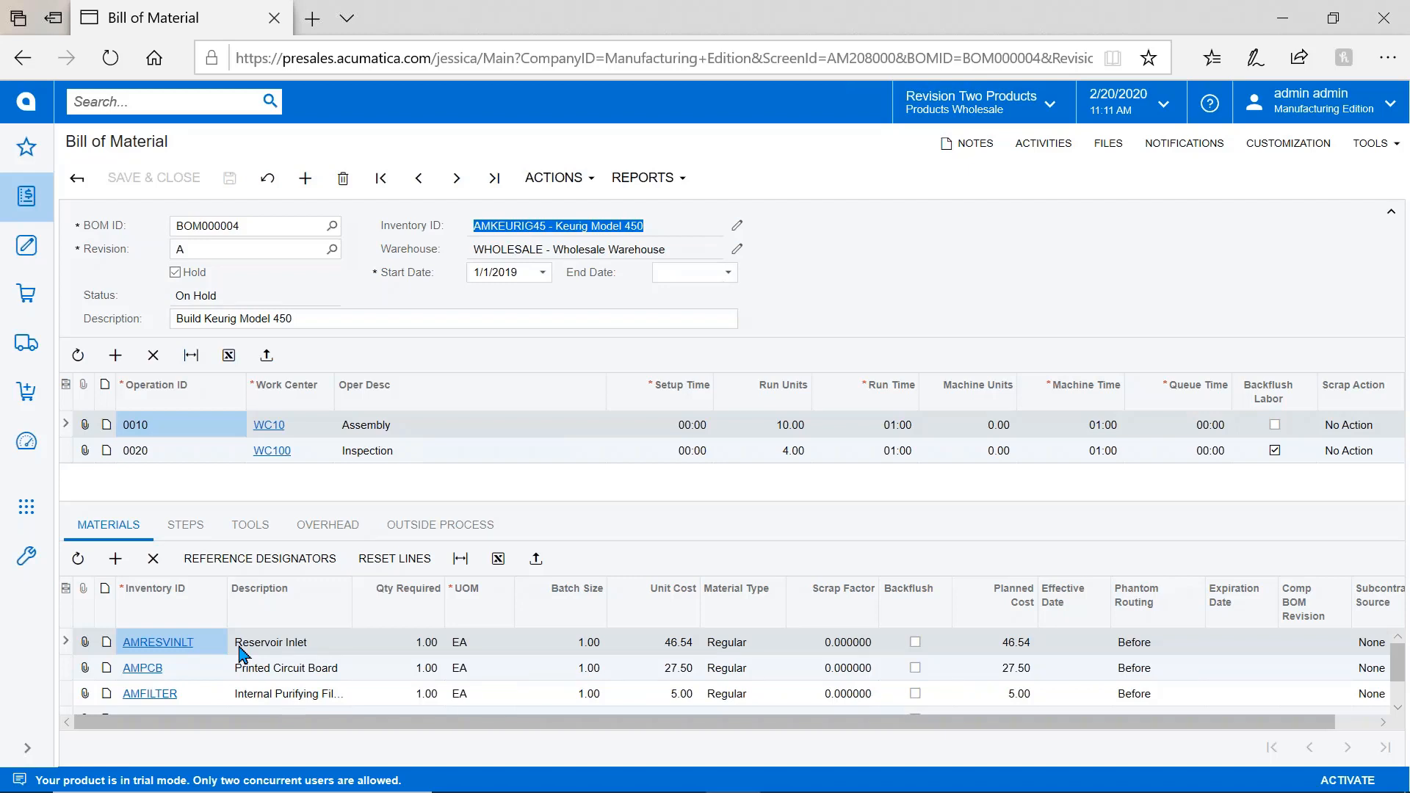
click(397, 452)
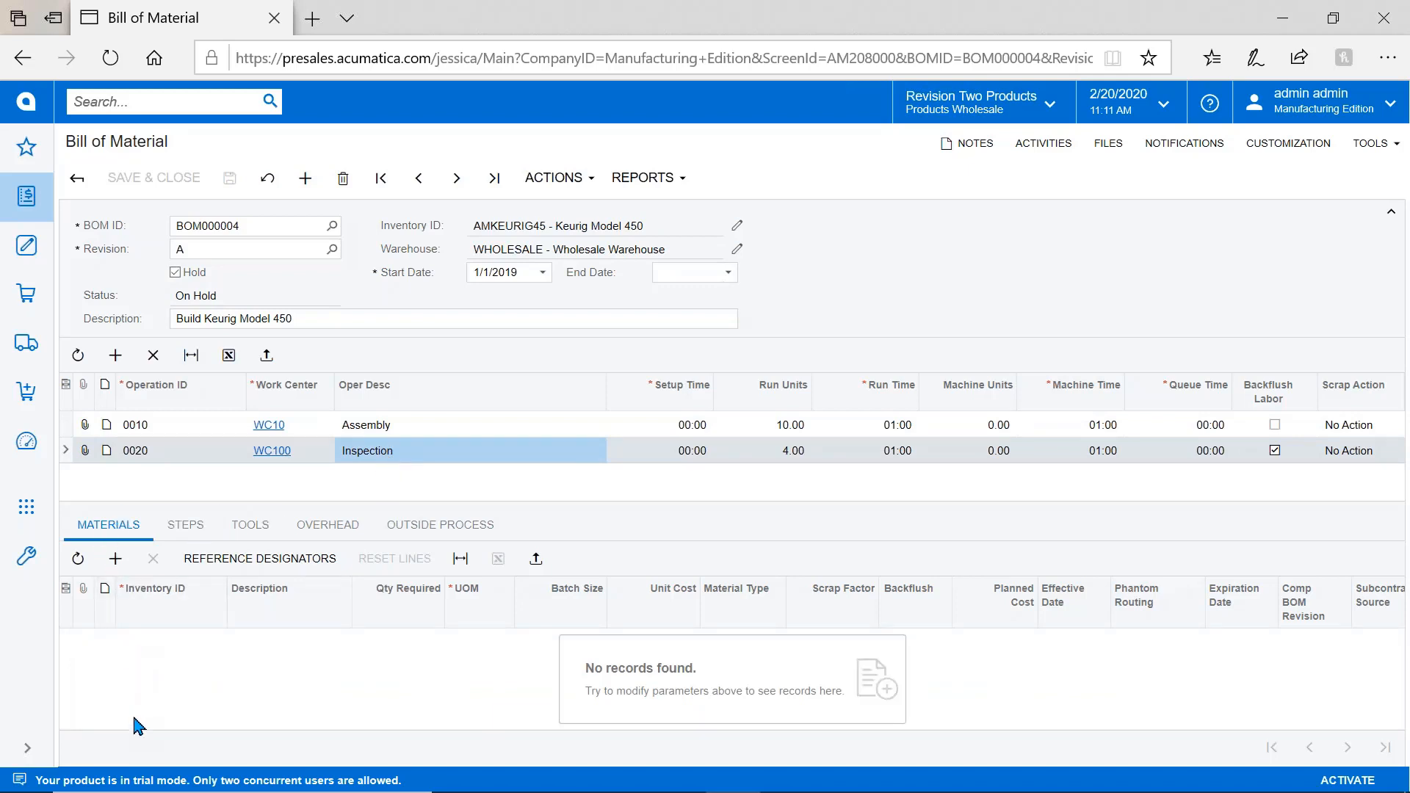
click(432, 428)
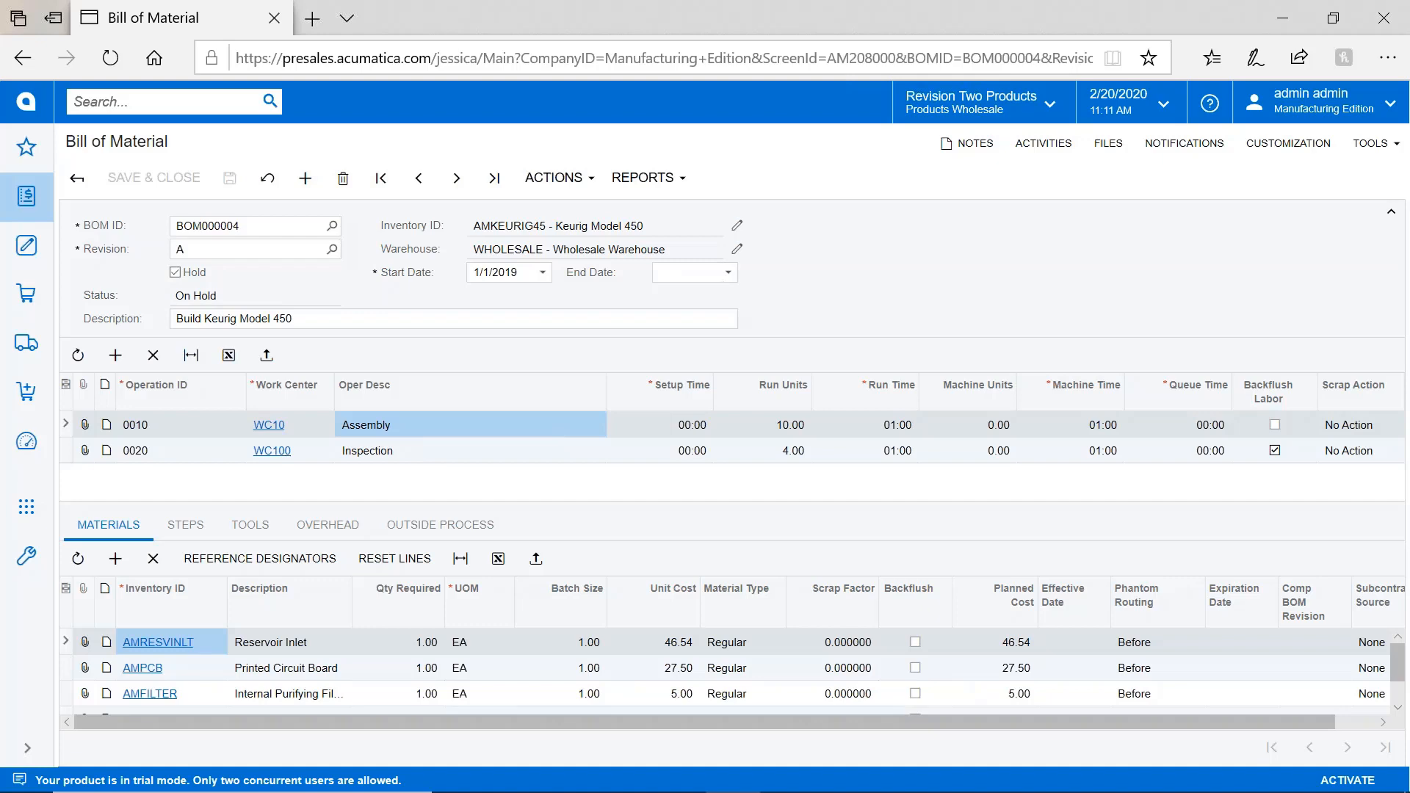
Load BOM000025 to review its inventory item and materials, and expand the navigation menu.
click(332, 225)
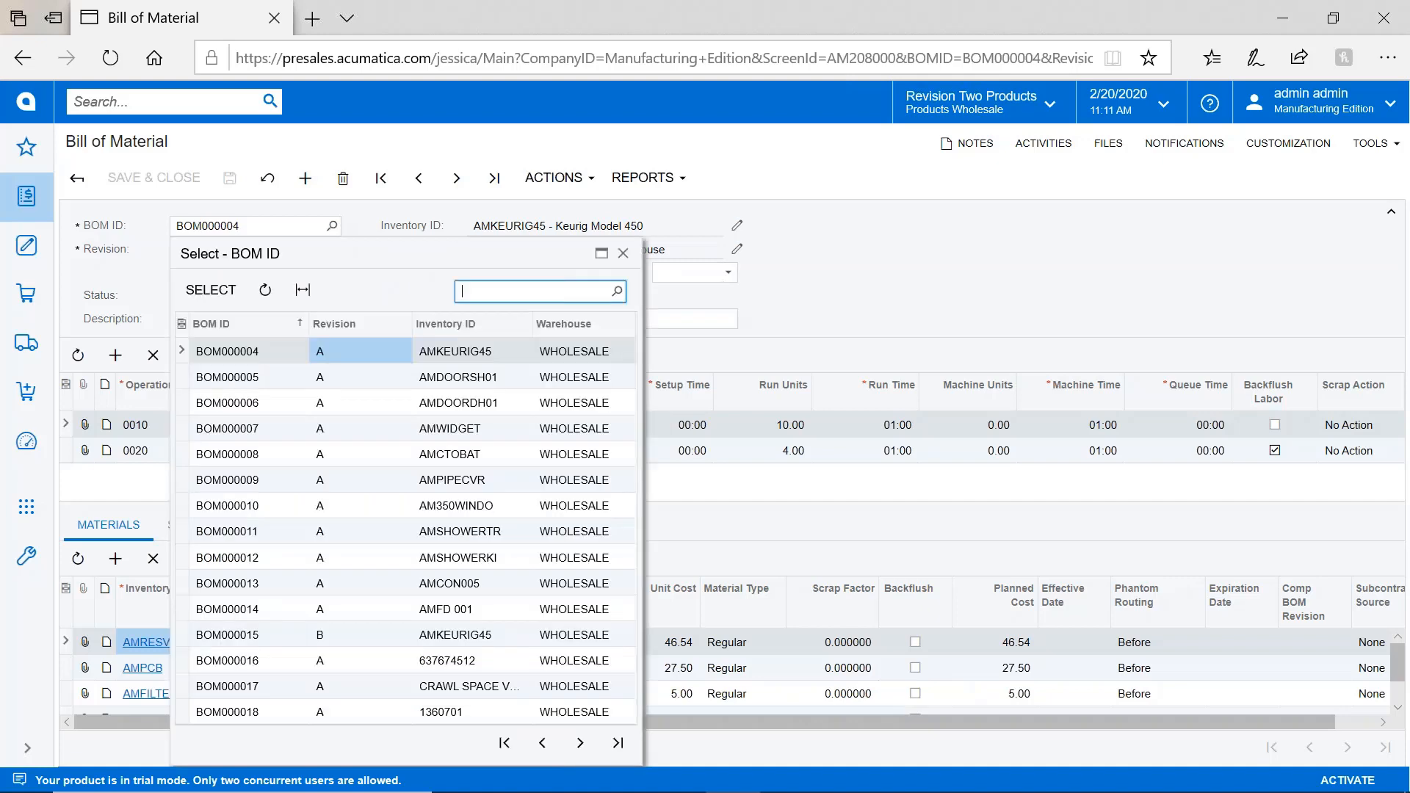
click(618, 743)
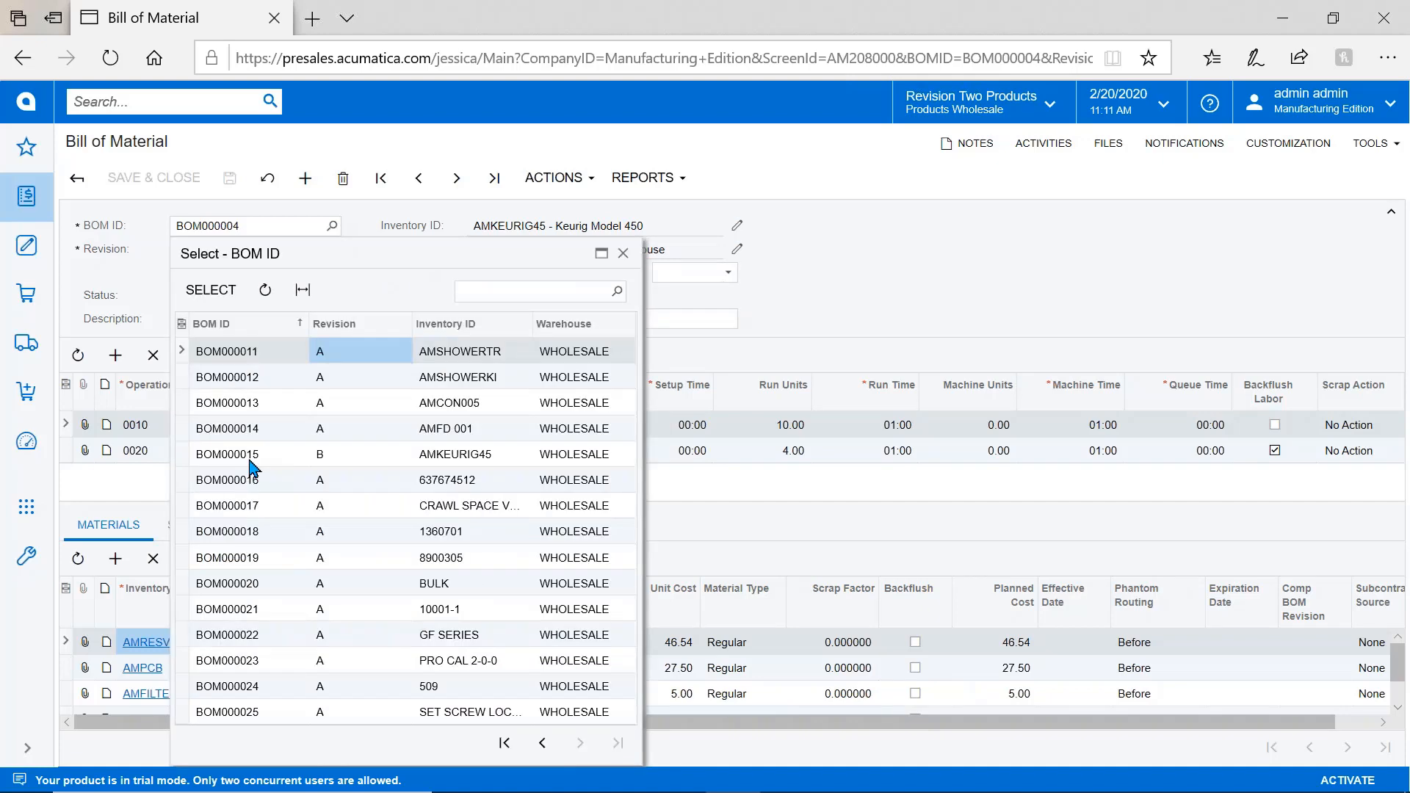
double_click(263, 712)
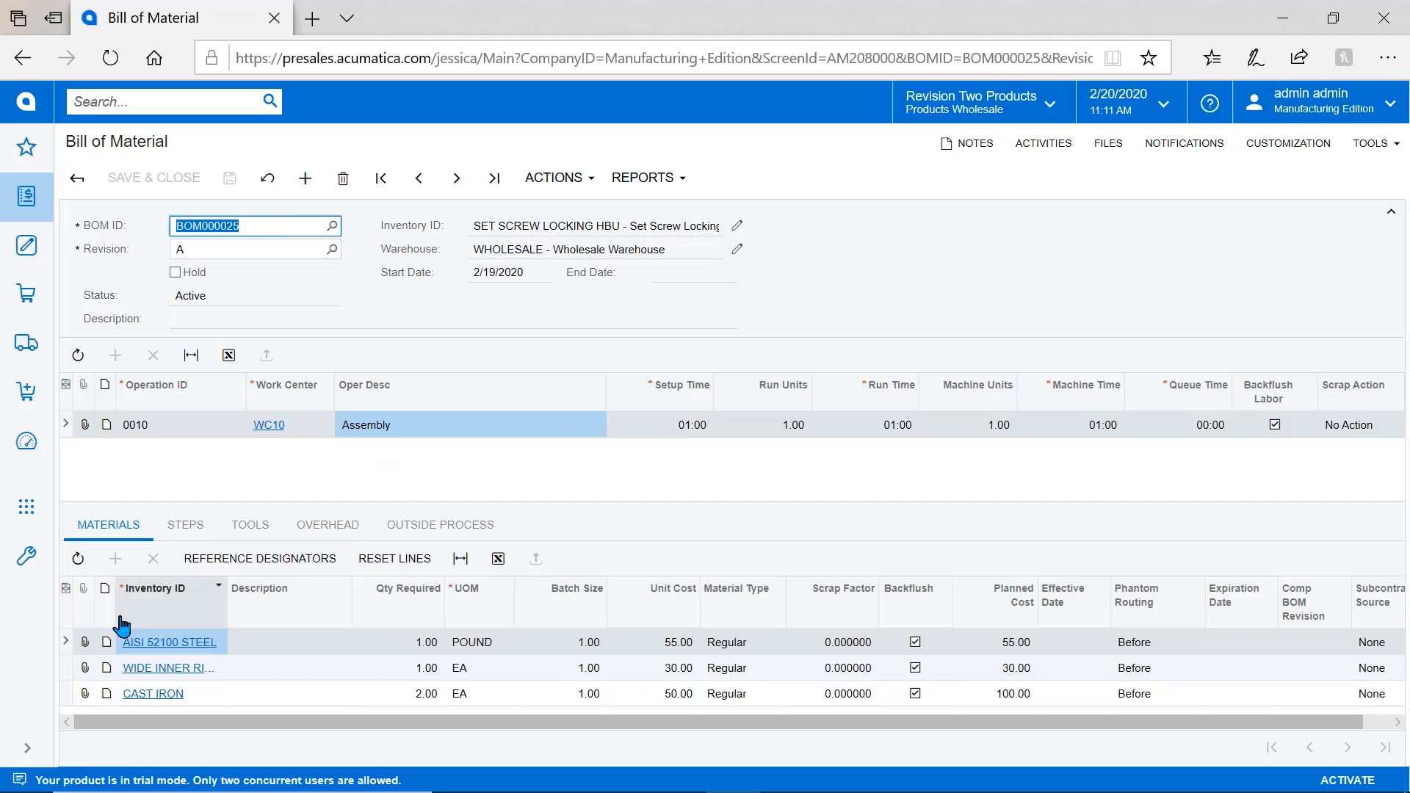
click(31, 749)
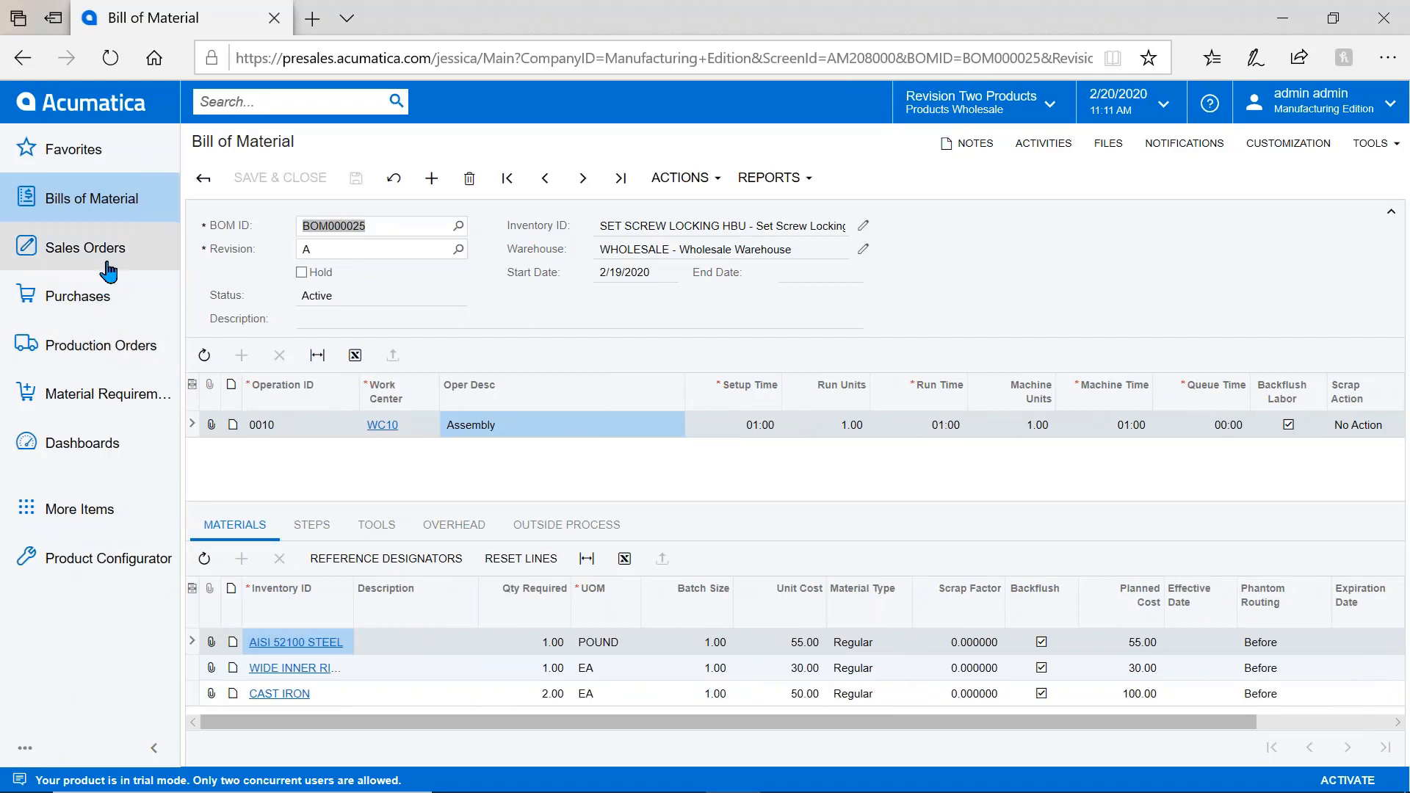
click(665, 227)
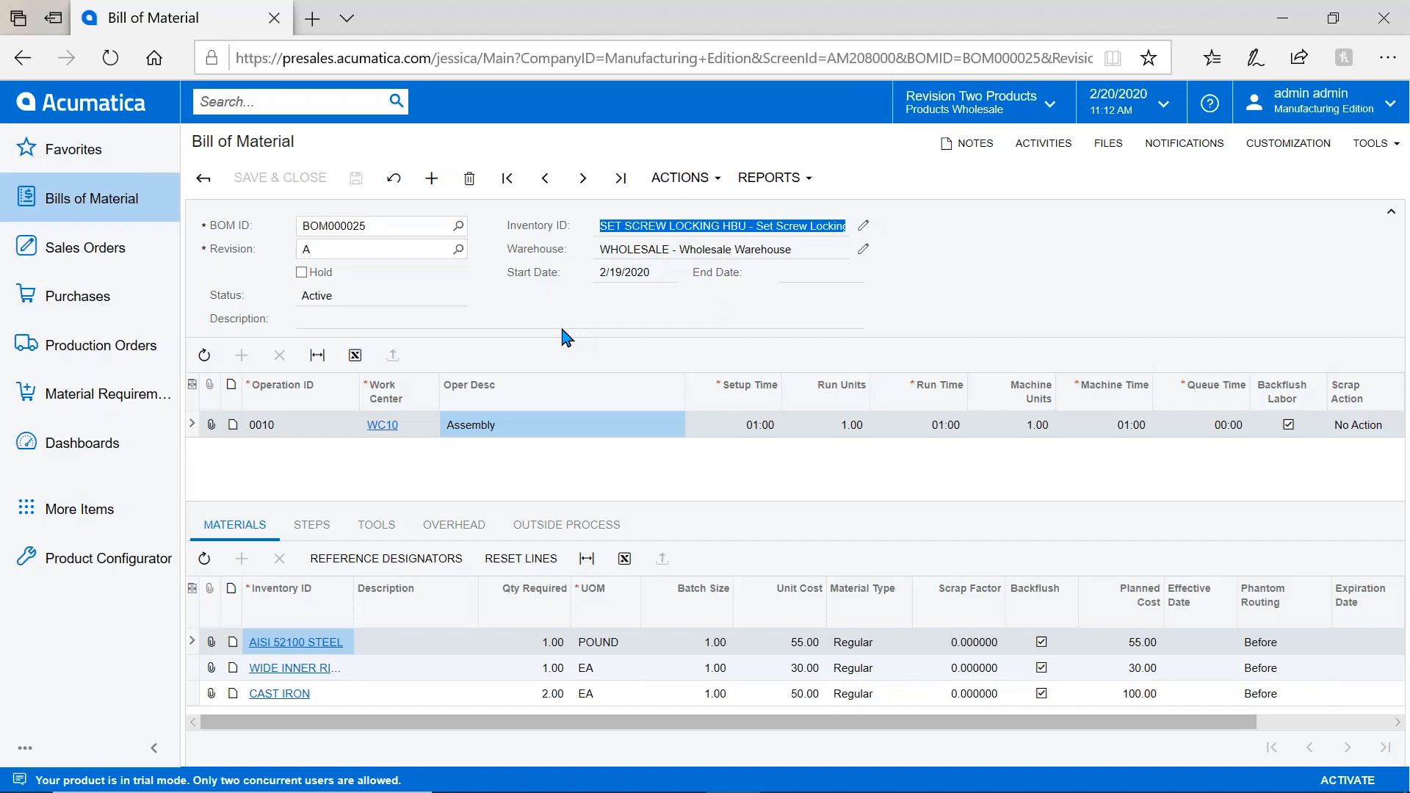
Open the USA Bartending School sales order dated 2/20/2020 from the Sales Orders list, with the navigation menu collapsed.
click(138, 246)
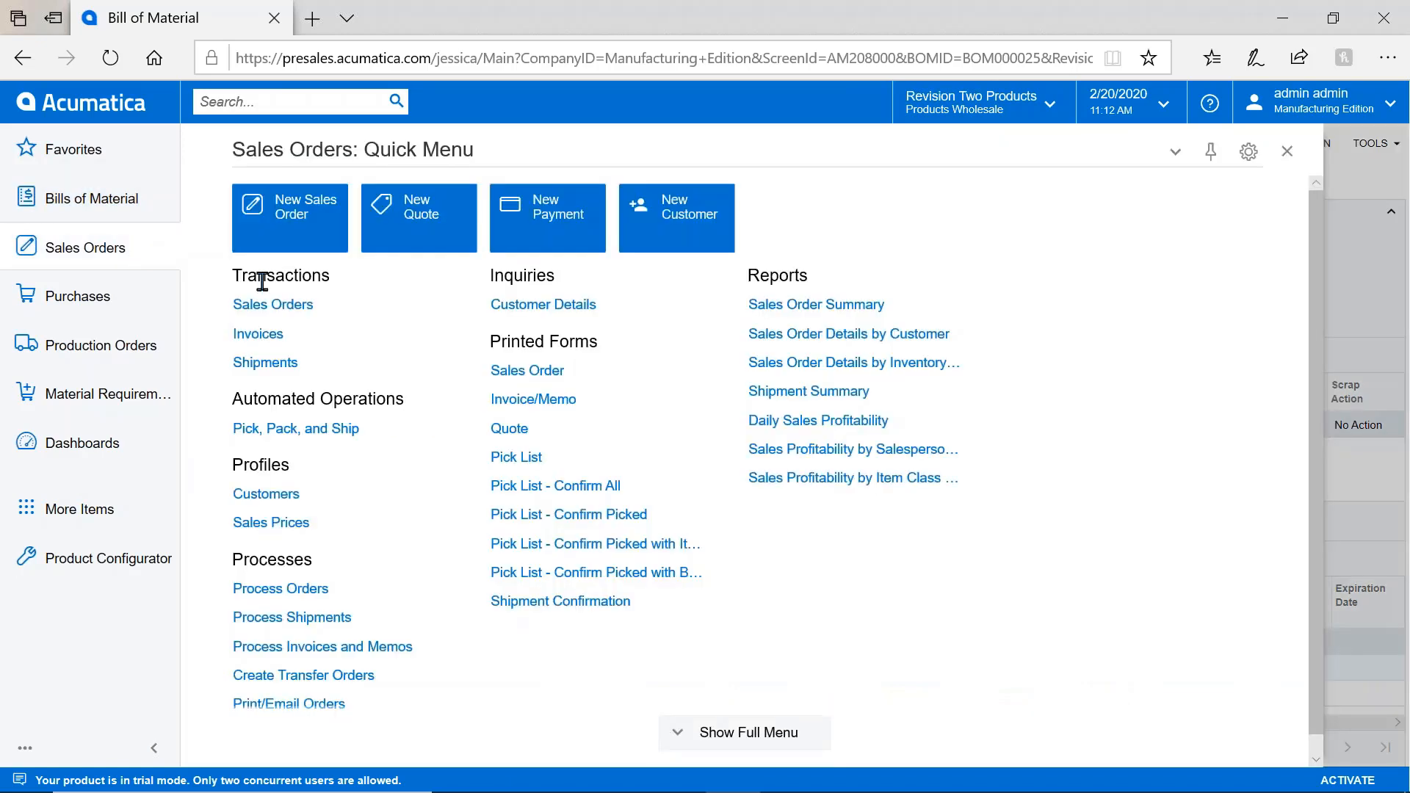
click(269, 306)
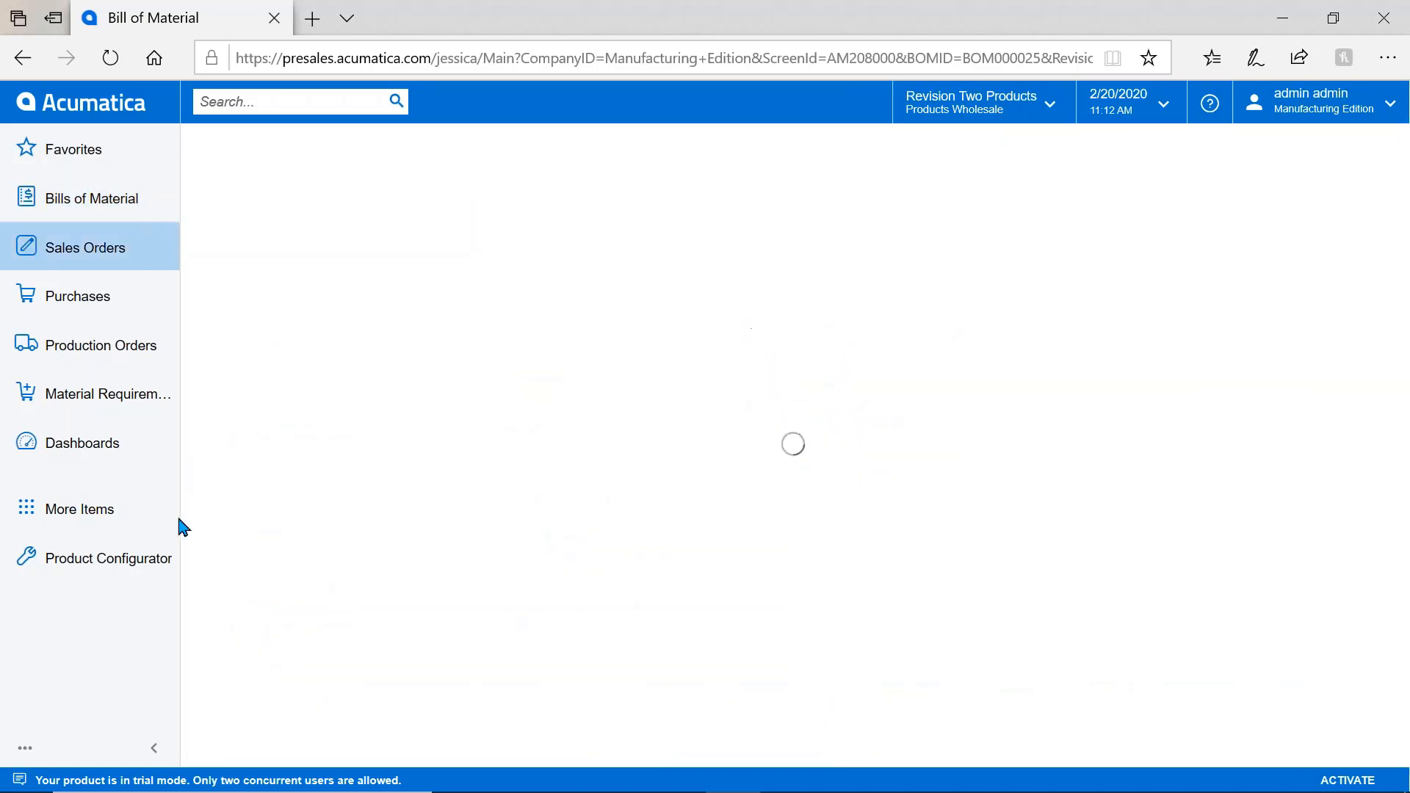
click(154, 757)
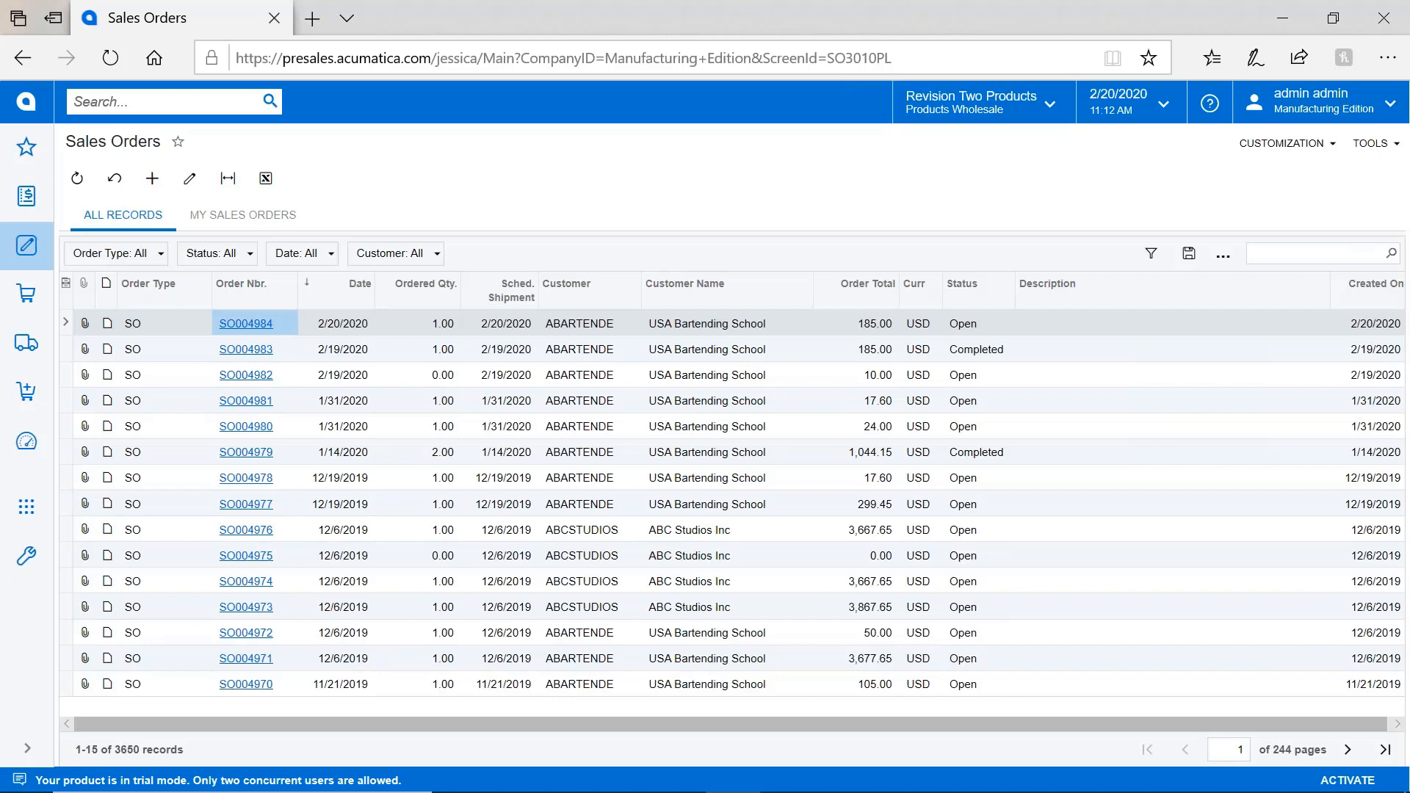
click(253, 324)
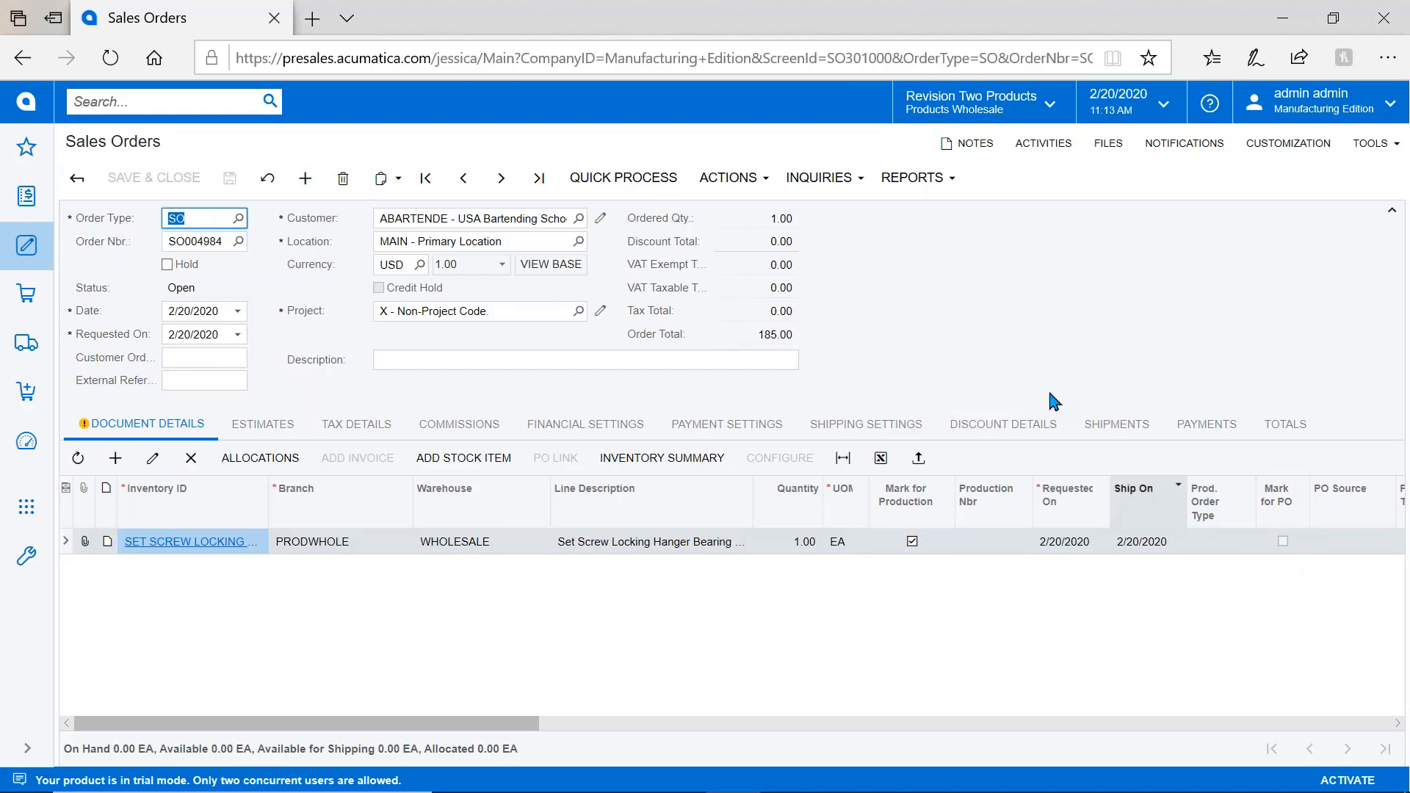
Create a production order for the set screw locking hanger bearing line of the sales order.
click(729, 178)
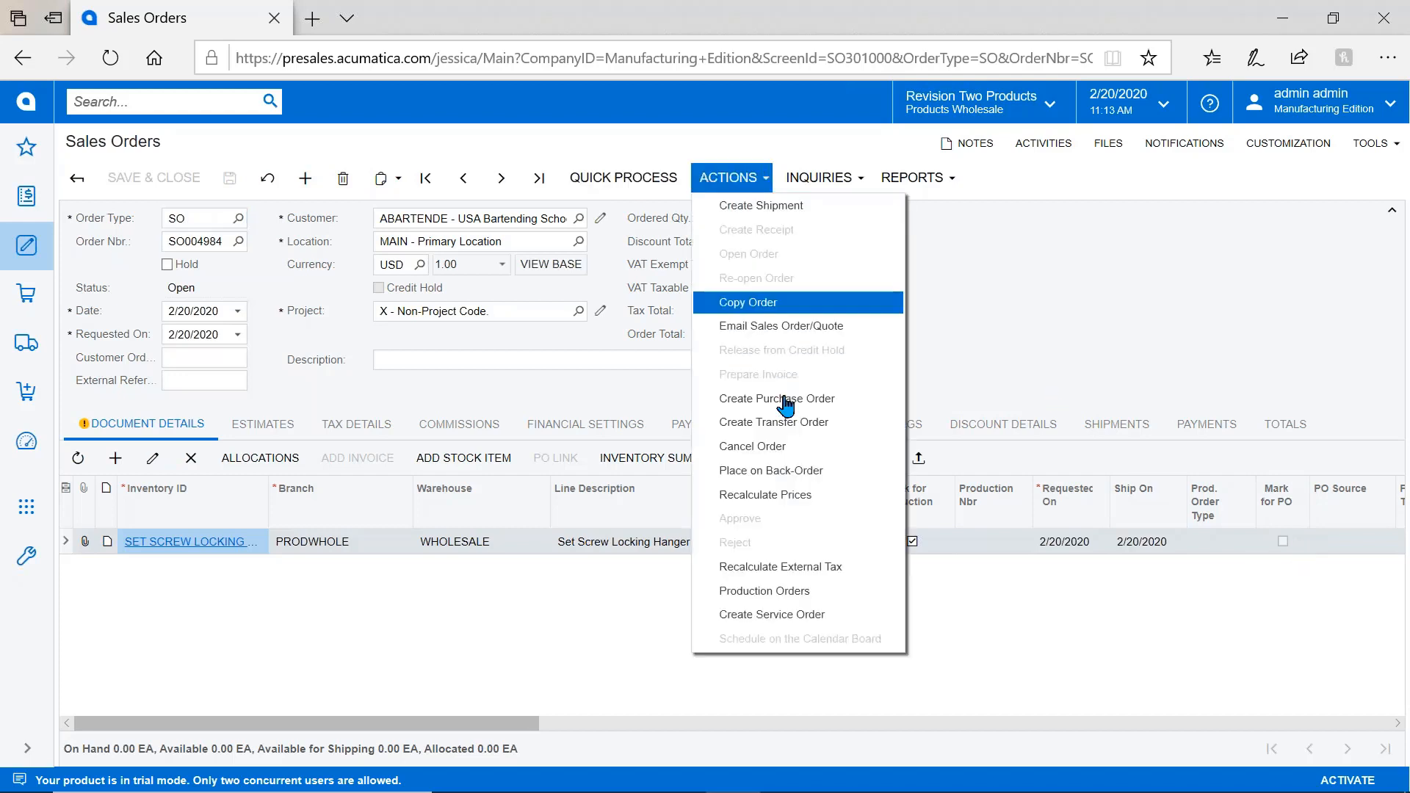
click(780, 601)
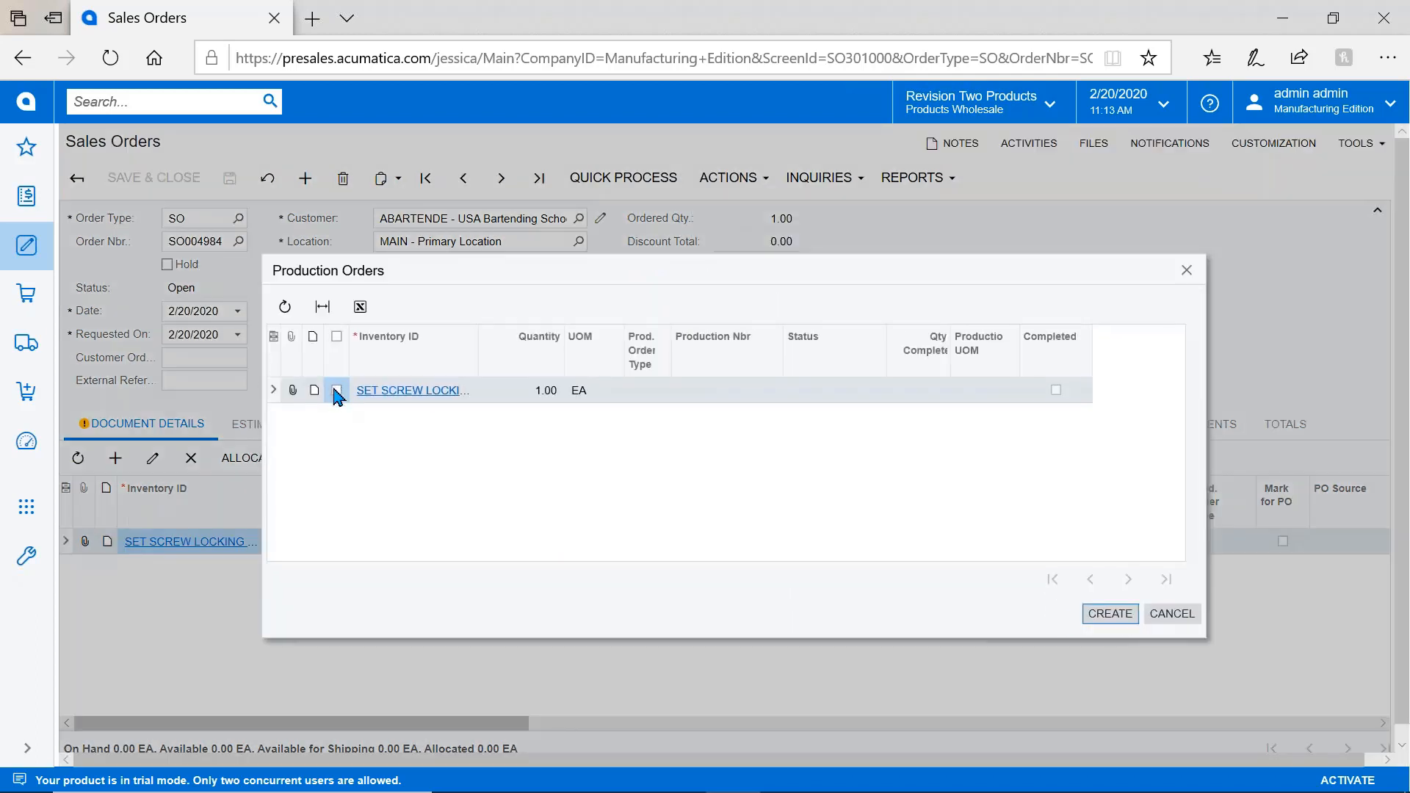
click(337, 390)
click(1102, 614)
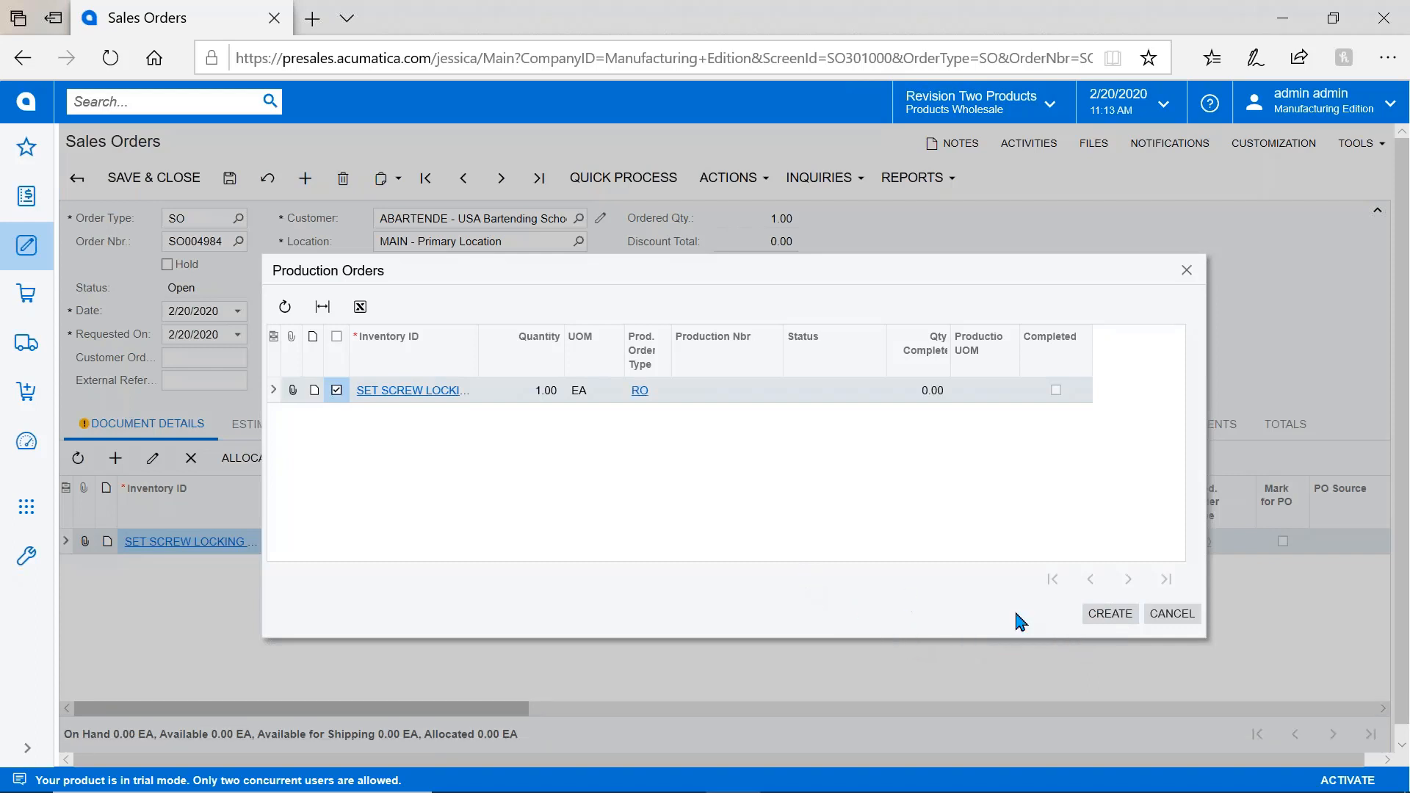
click(1111, 614)
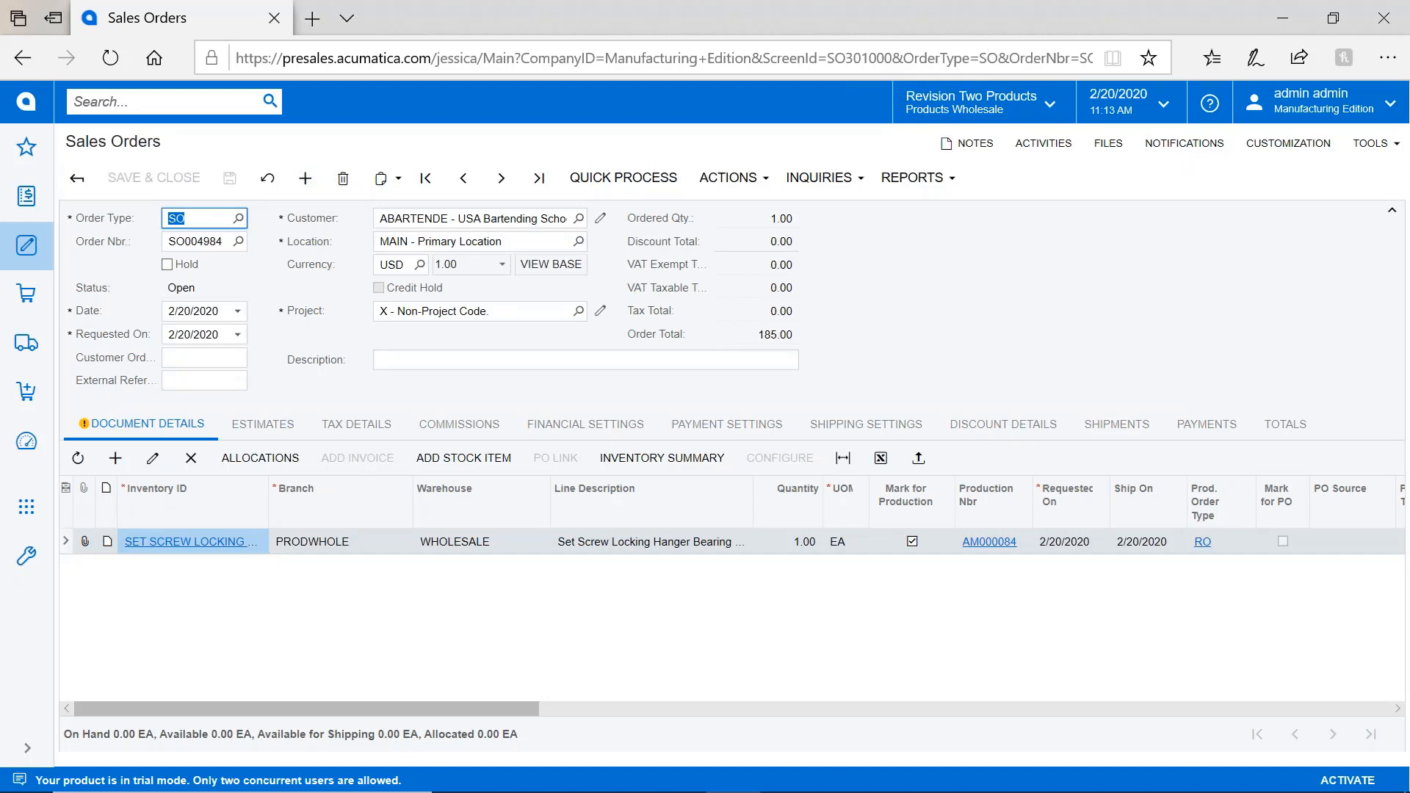
Open the production order linked to the sales order line in a maximized window and view its references.
click(990, 543)
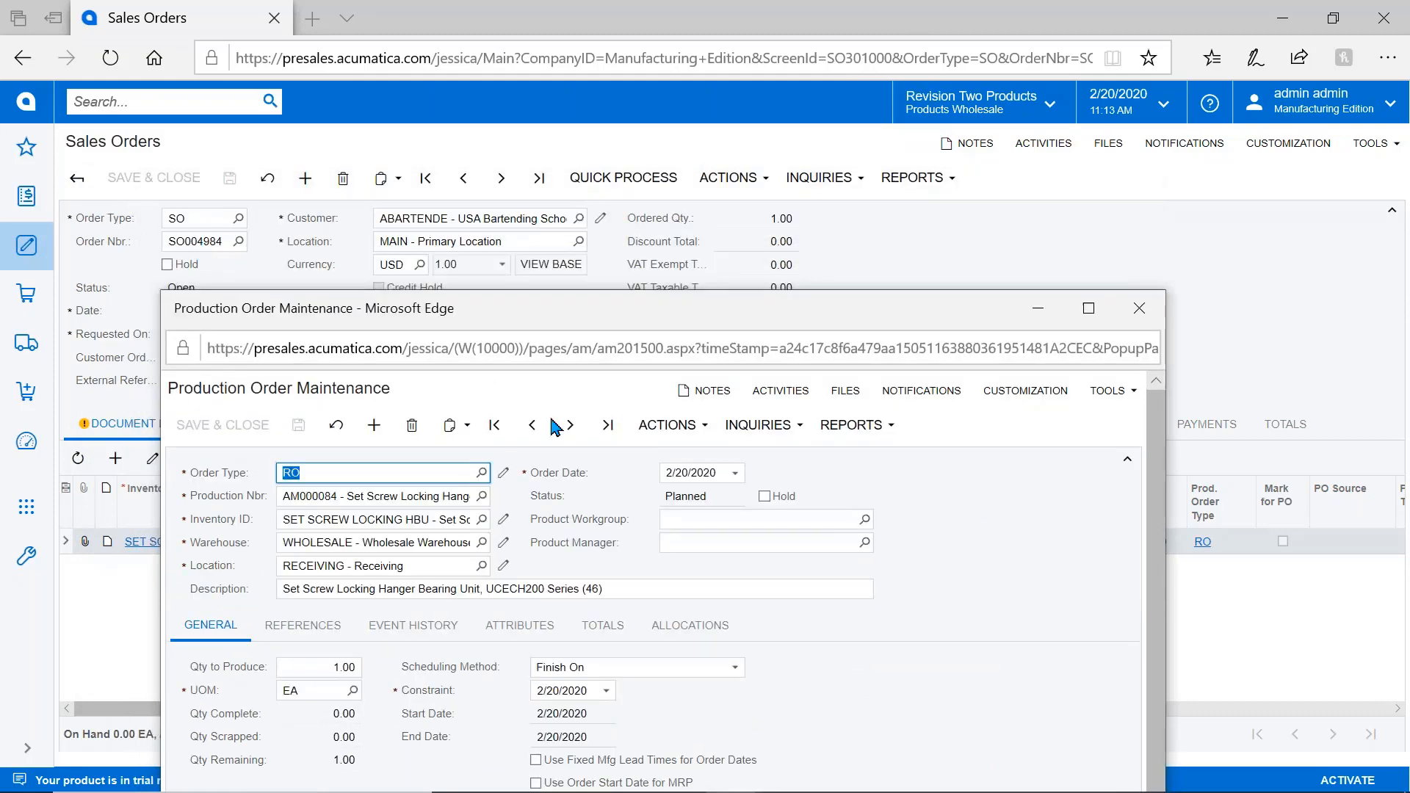
double_click(708, 306)
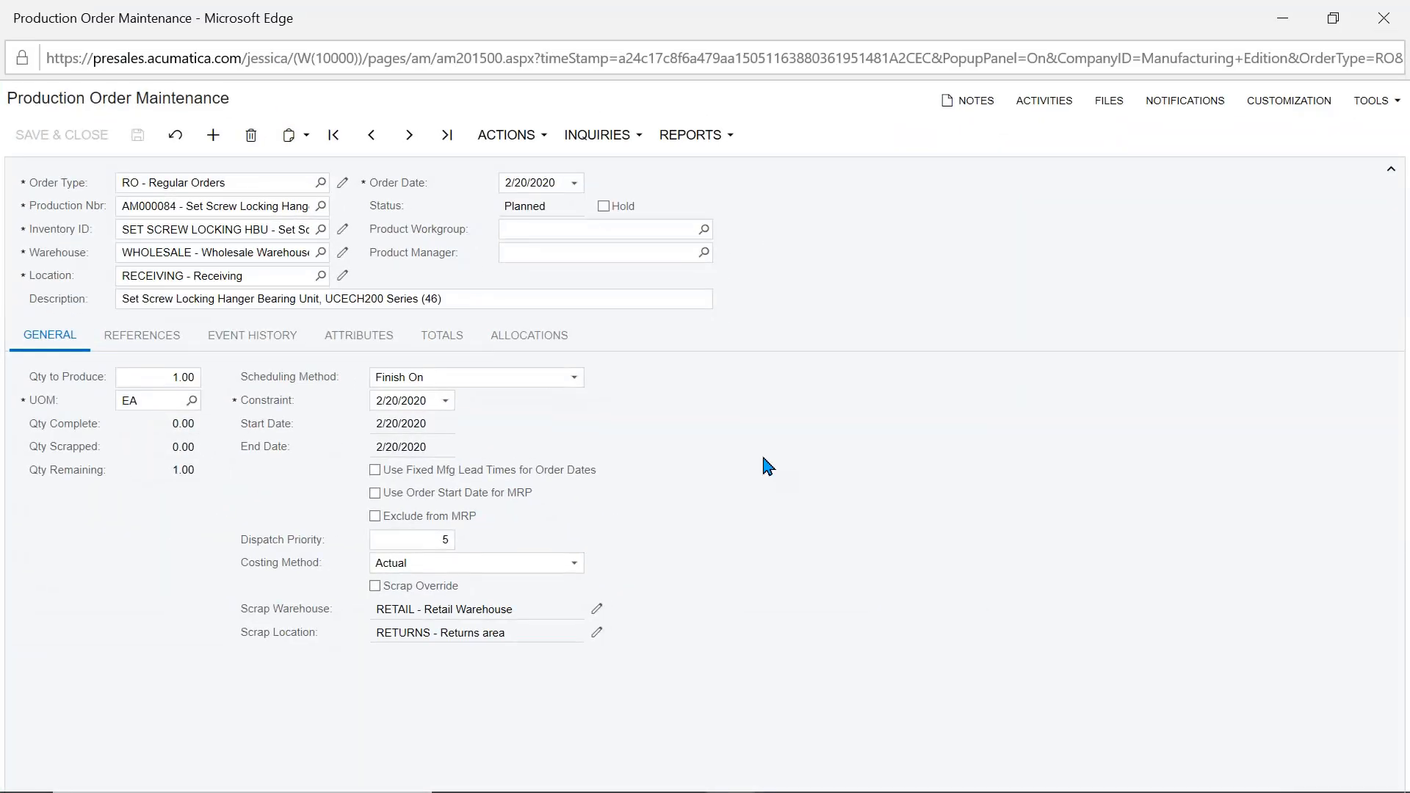
scroll(823, 514, up, 3)
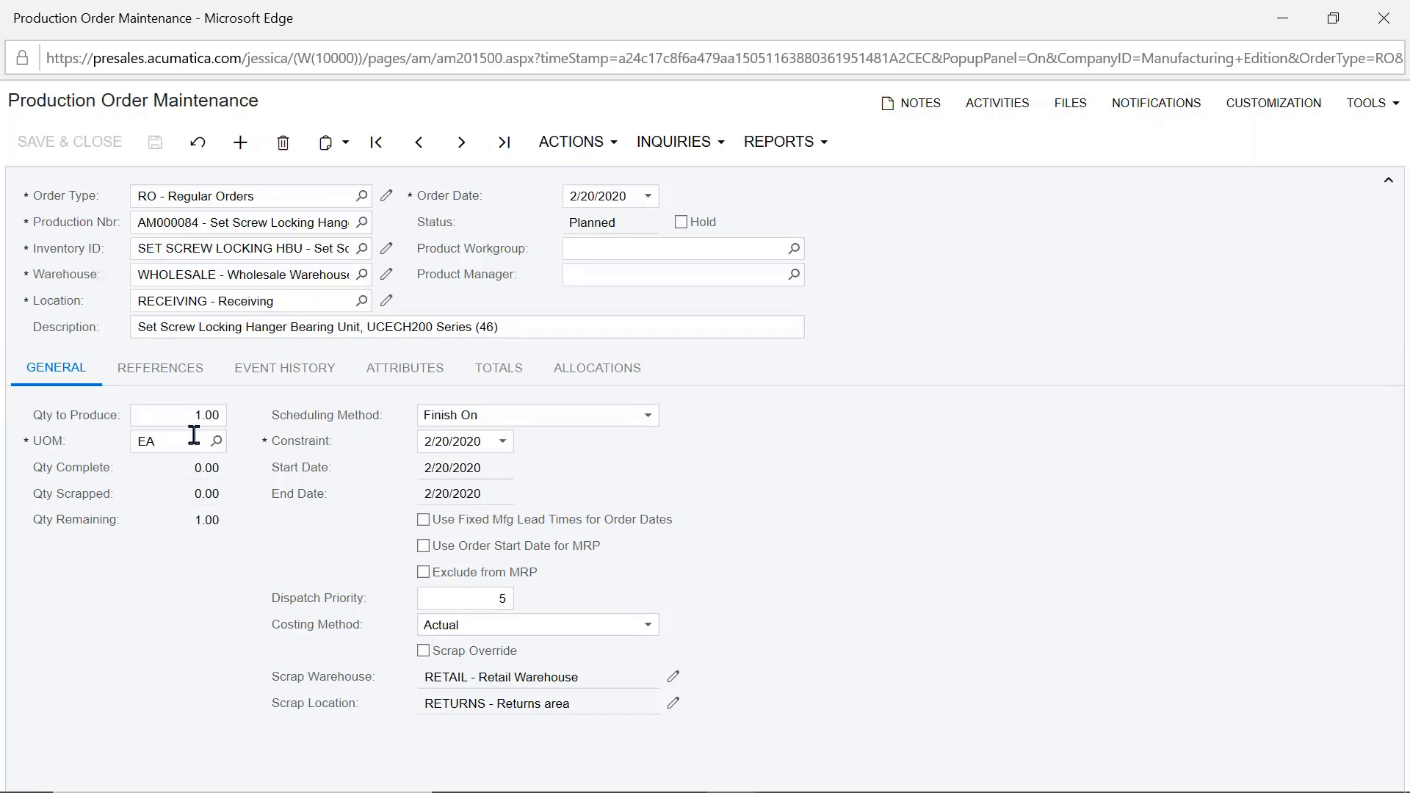
click(160, 367)
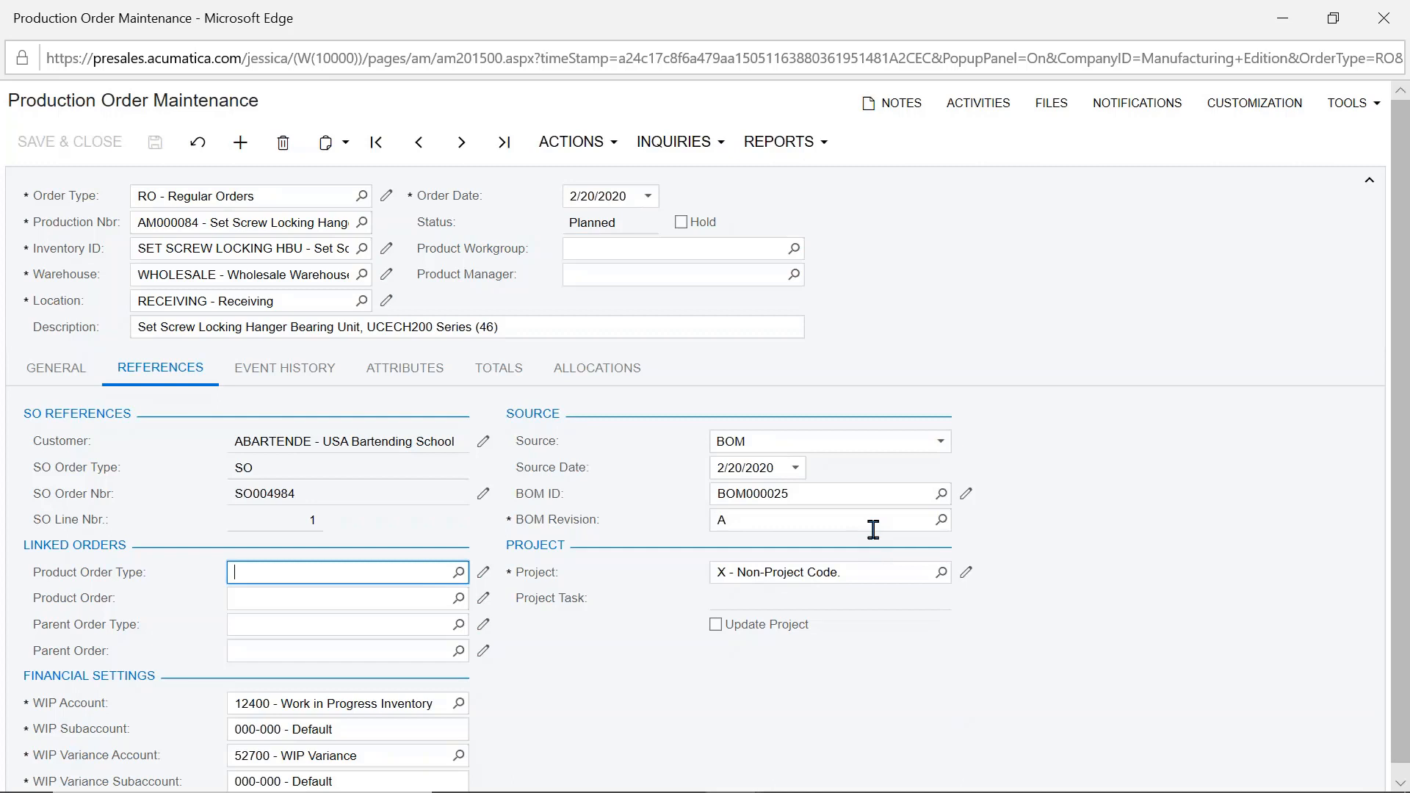
View the production order's event history and release the order.
click(308, 381)
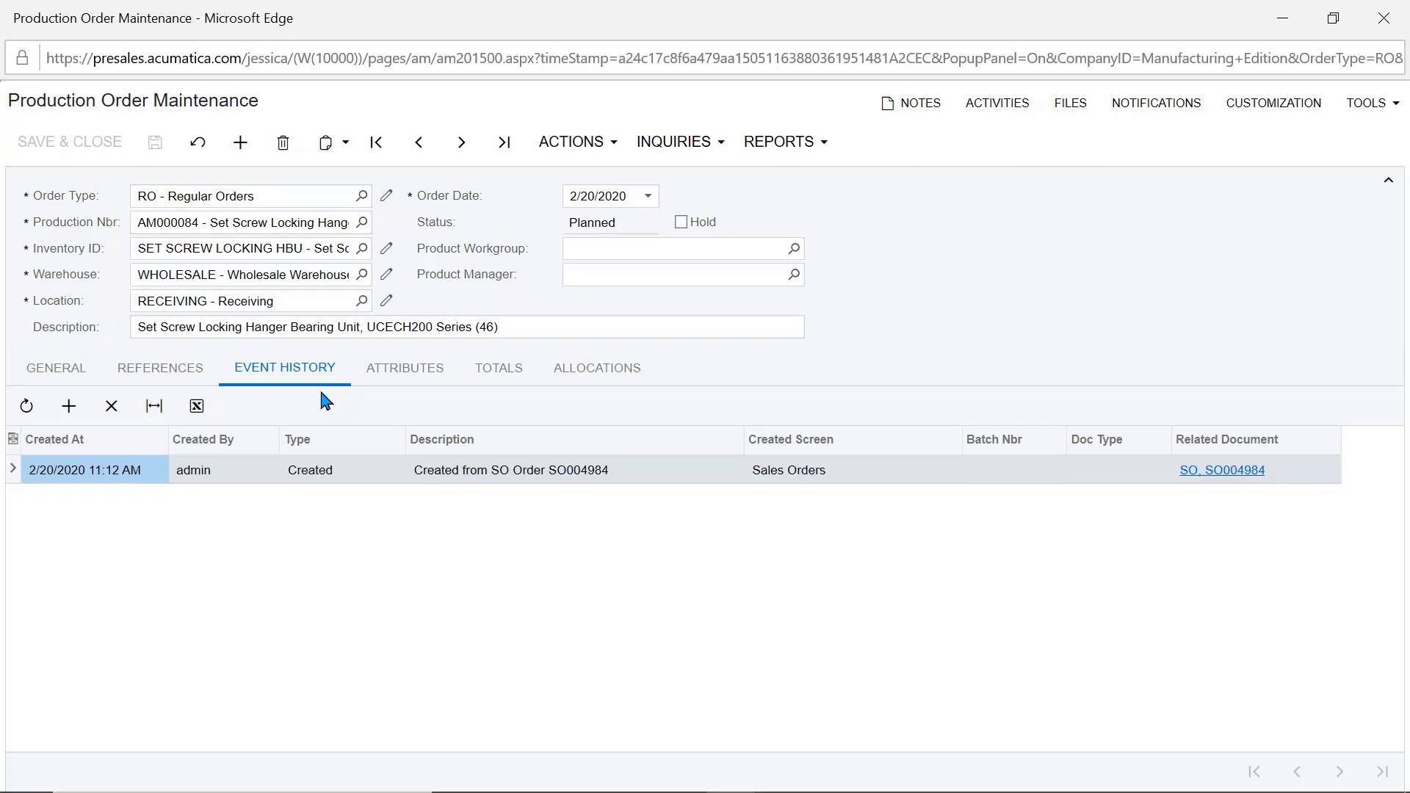
click(554, 144)
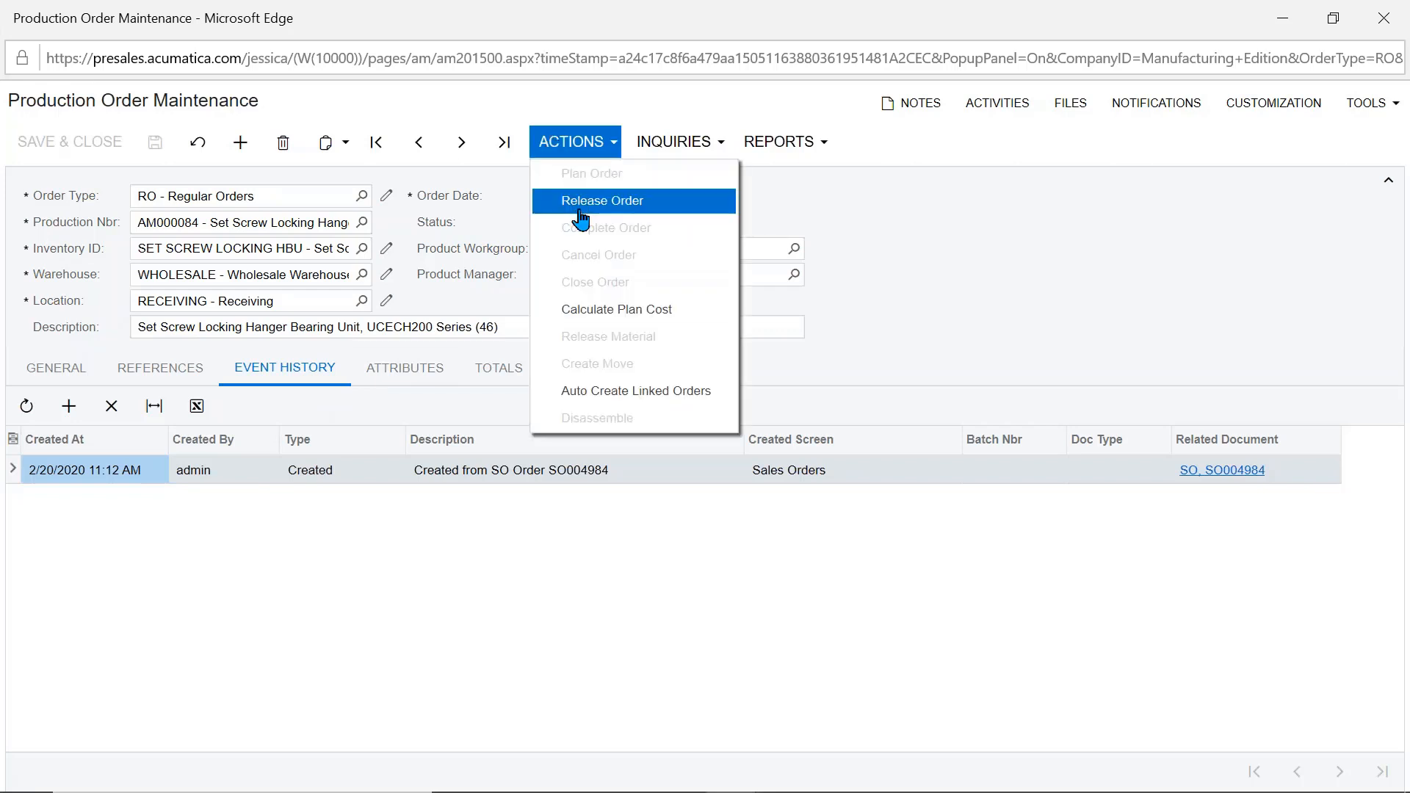
click(600, 207)
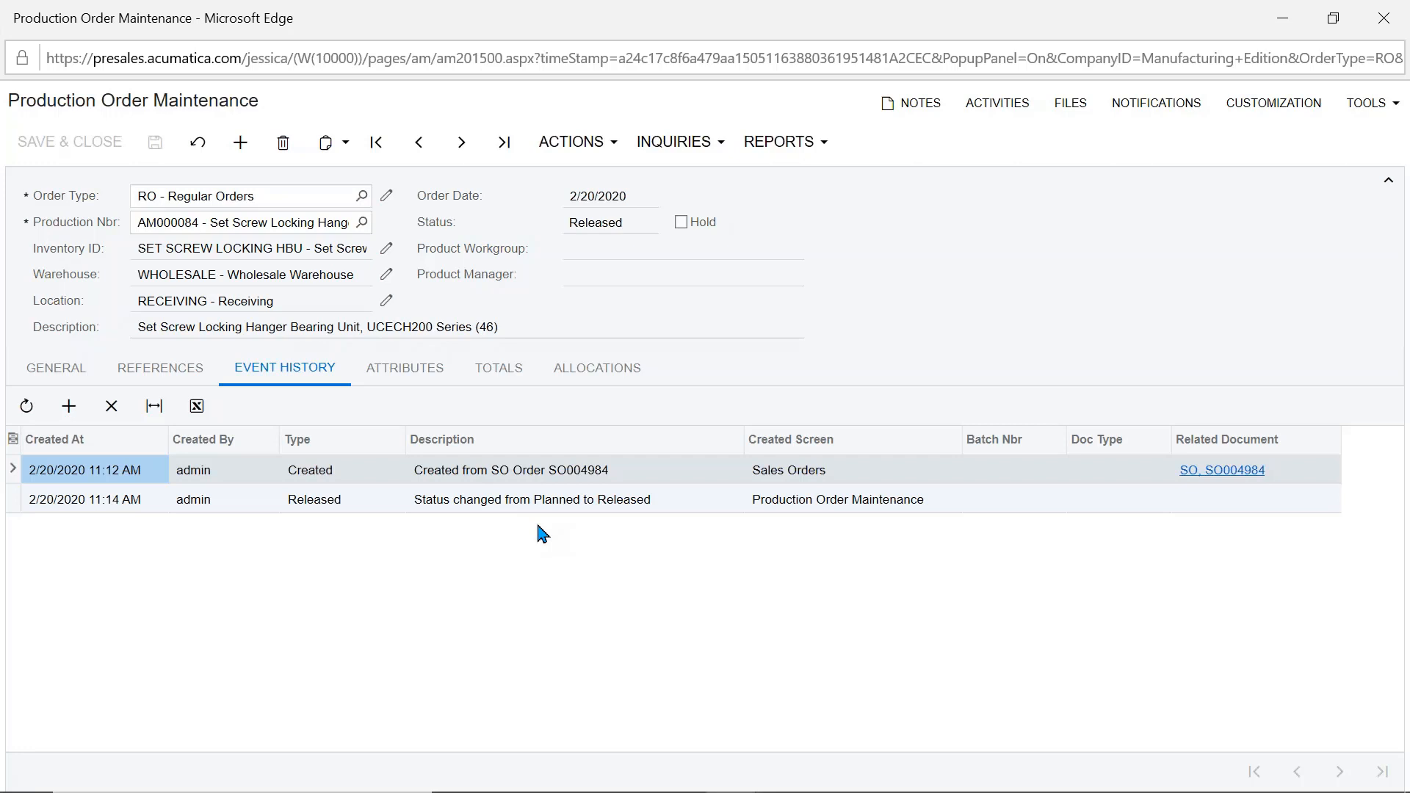
Examine the production order's totals, comparing planned, actual and variance figures, particularly the material costs.
click(501, 376)
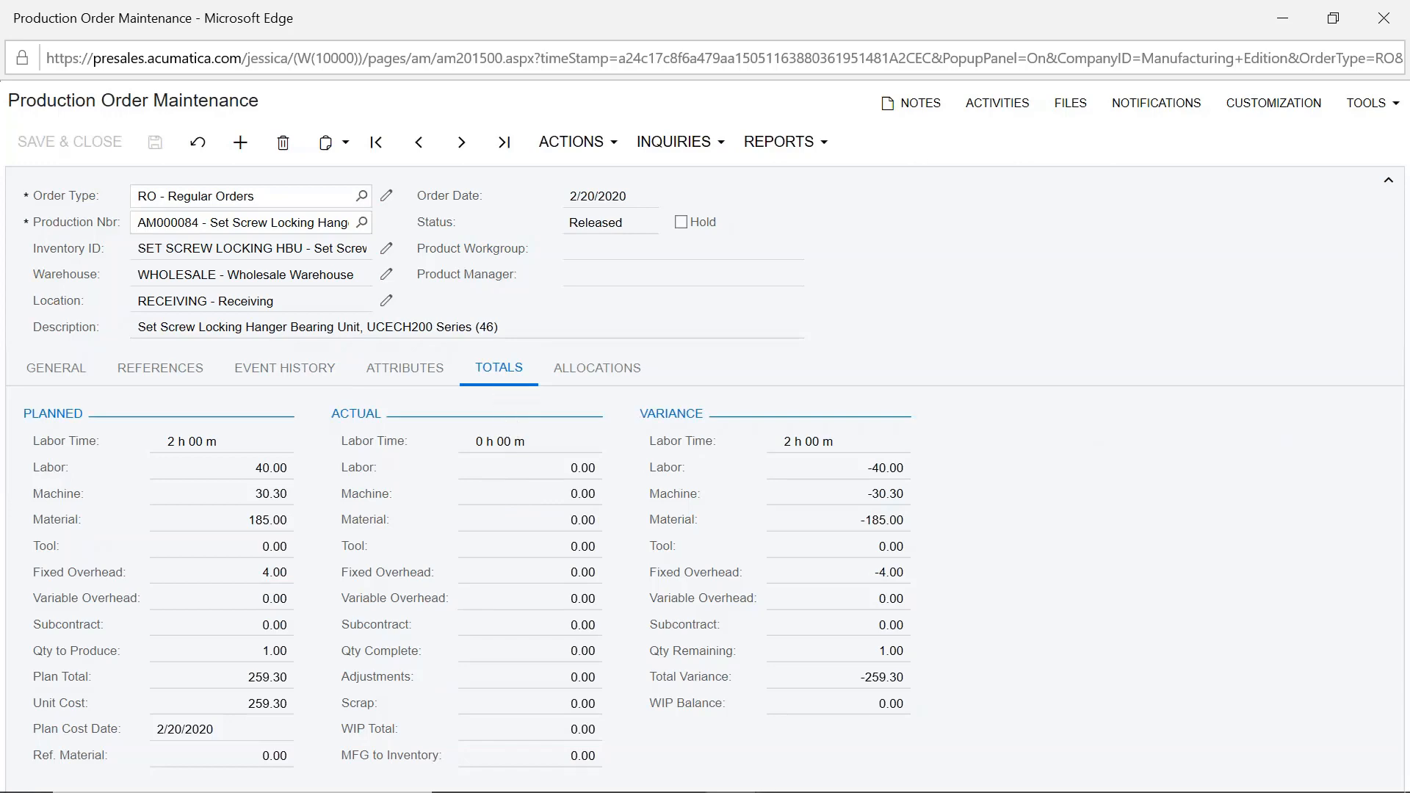
scroll(515, 444, up, 2)
scroll(543, 375, down, 2)
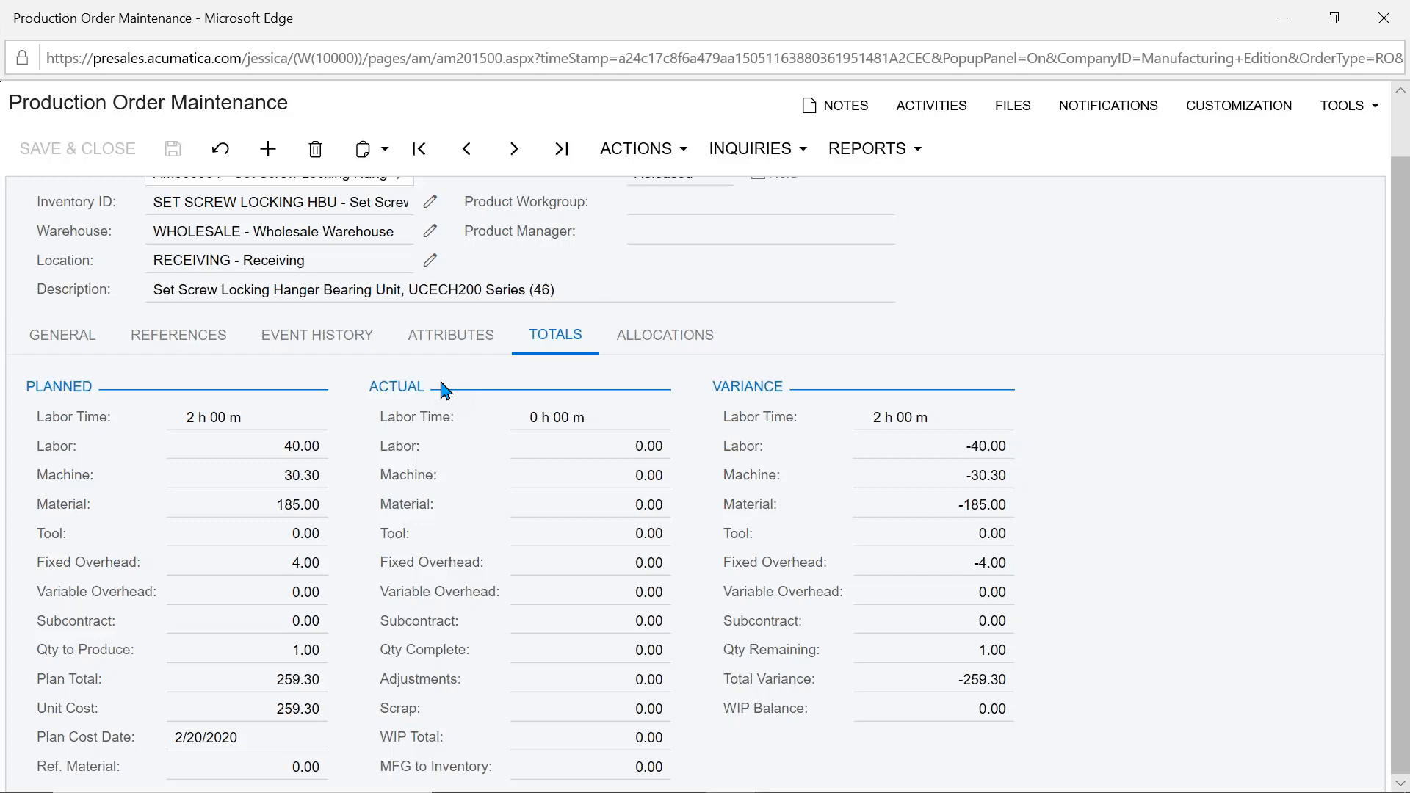
click(304, 507)
click(637, 505)
click(690, 517)
double_click(656, 505)
click(645, 506)
Create a move transaction from the released production order and enlarge its window.
click(643, 150)
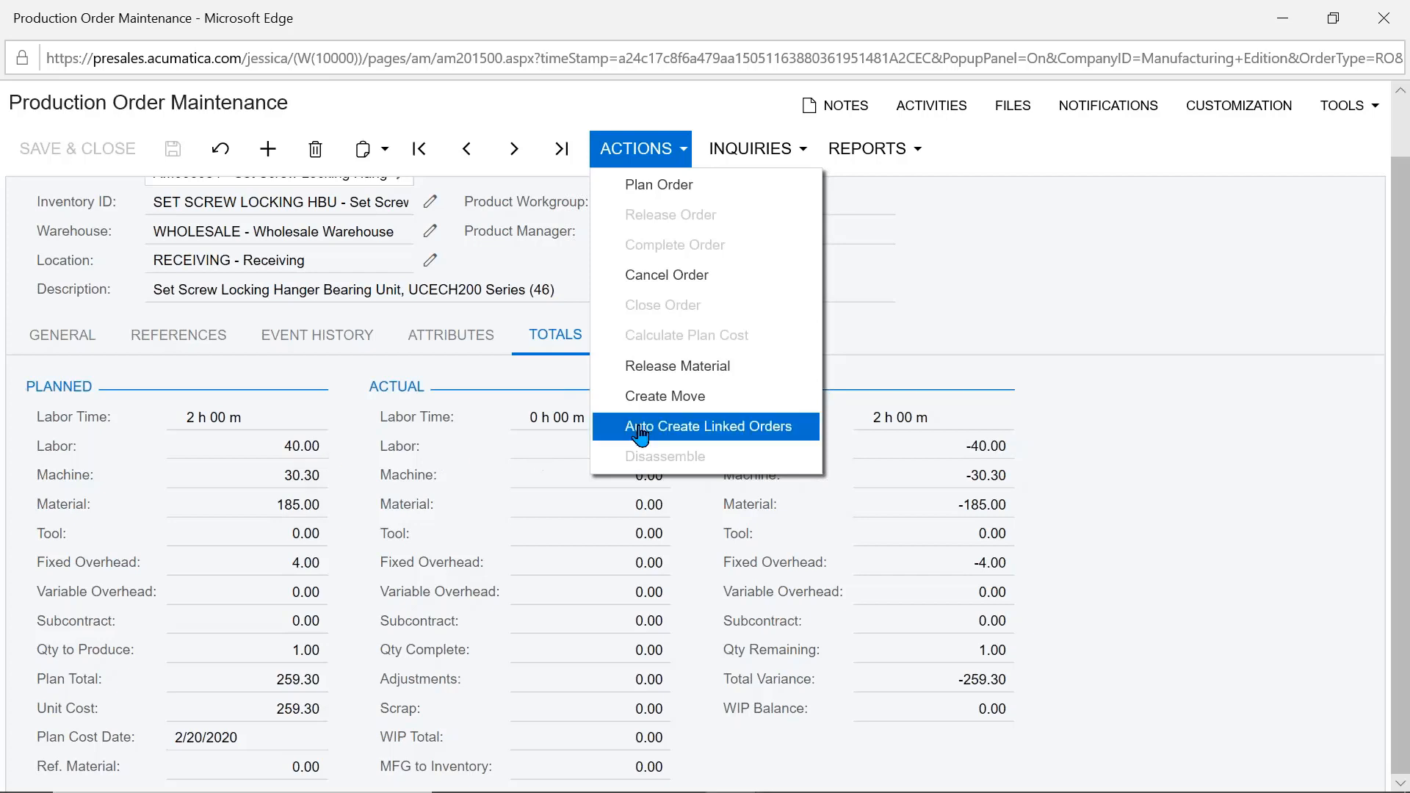
click(683, 399)
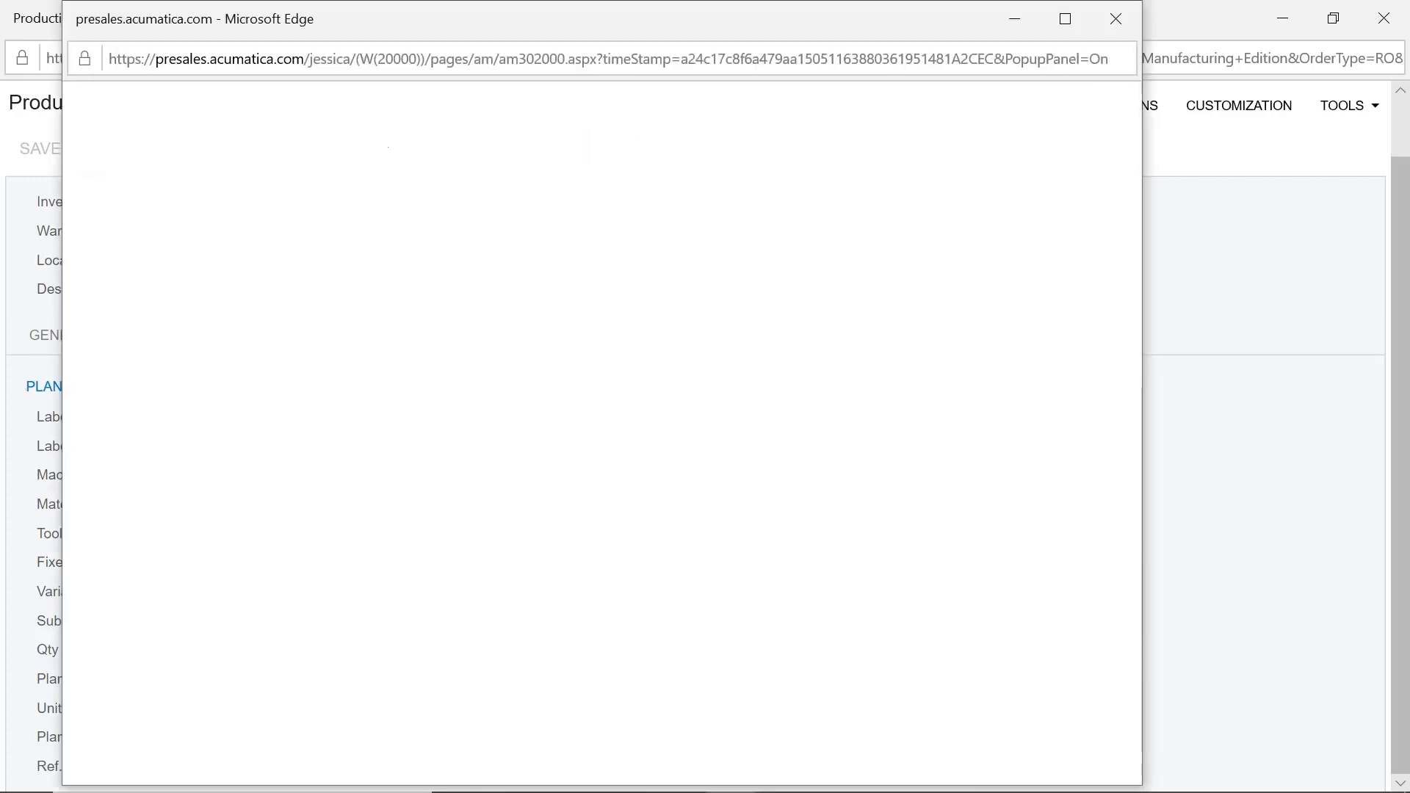
double_click(647, 24)
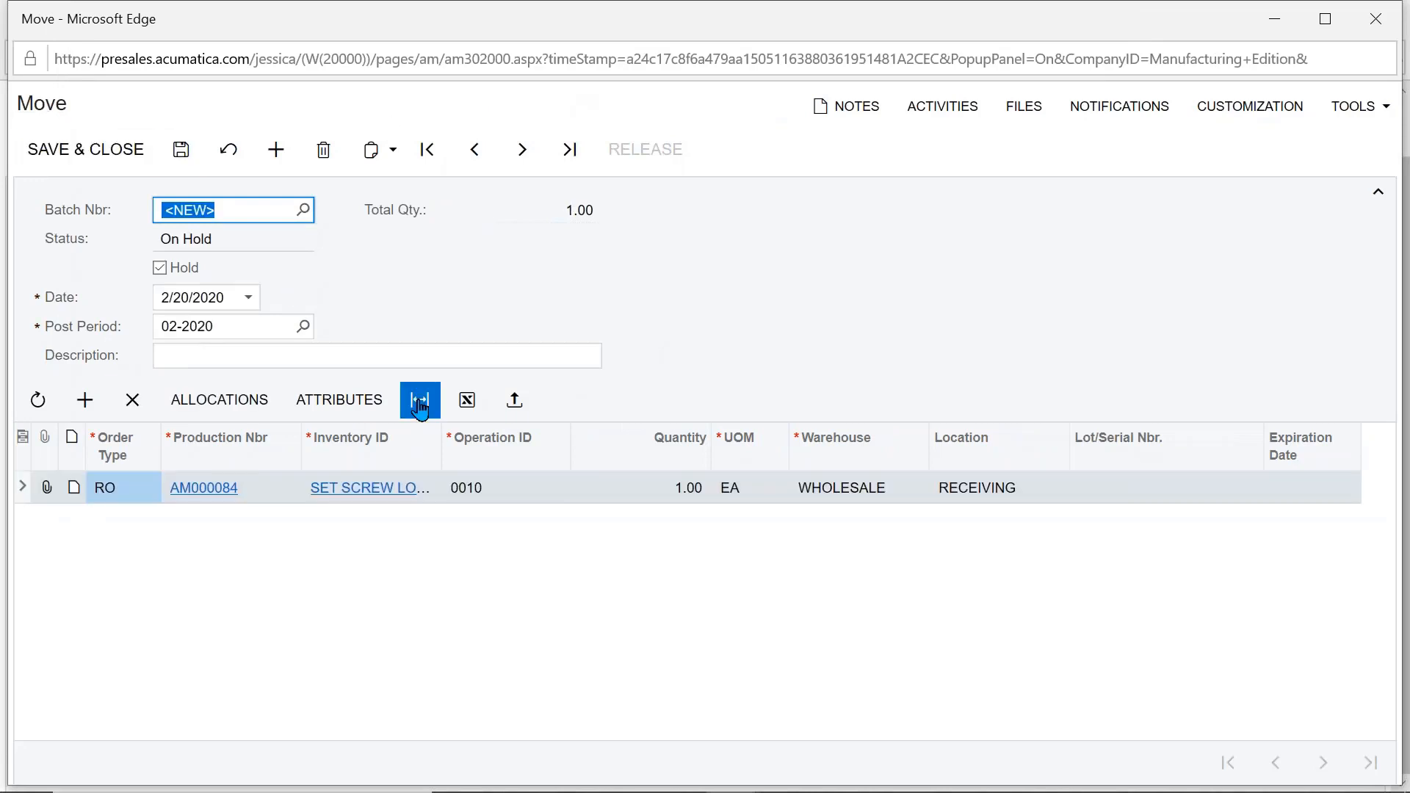
Choose operation 0010 Assembly for the move line, then take the batch off hold and release it.
click(481, 489)
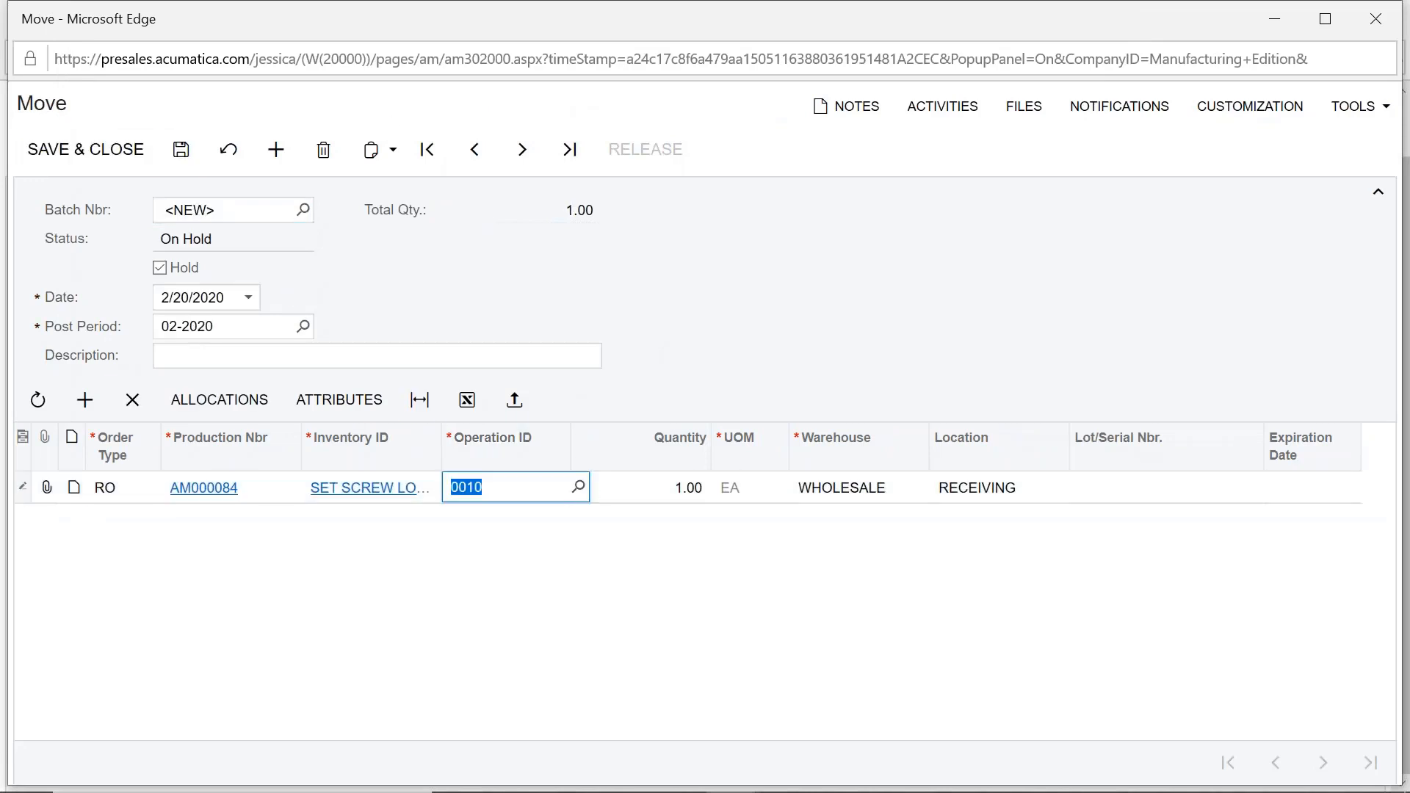
click(581, 488)
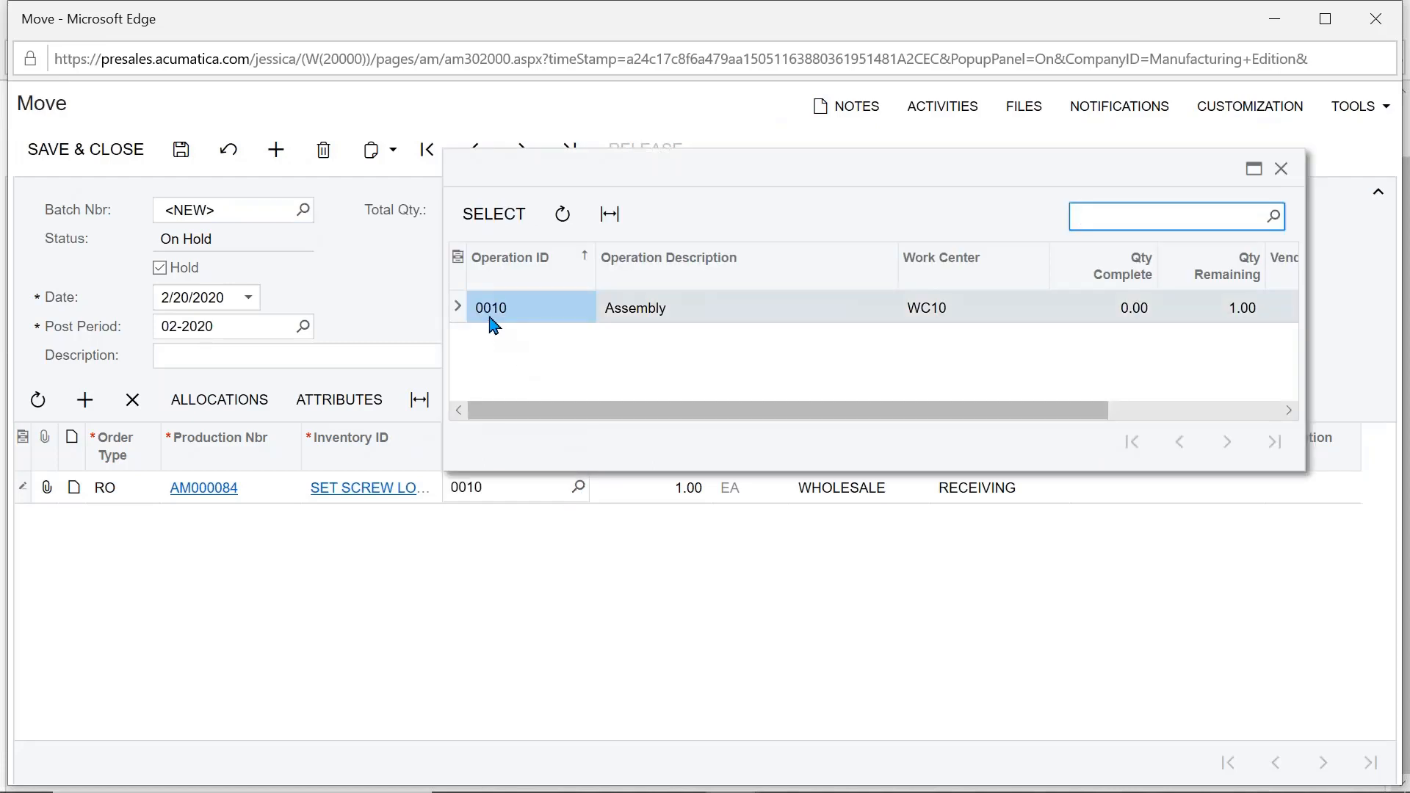
double_click(659, 324)
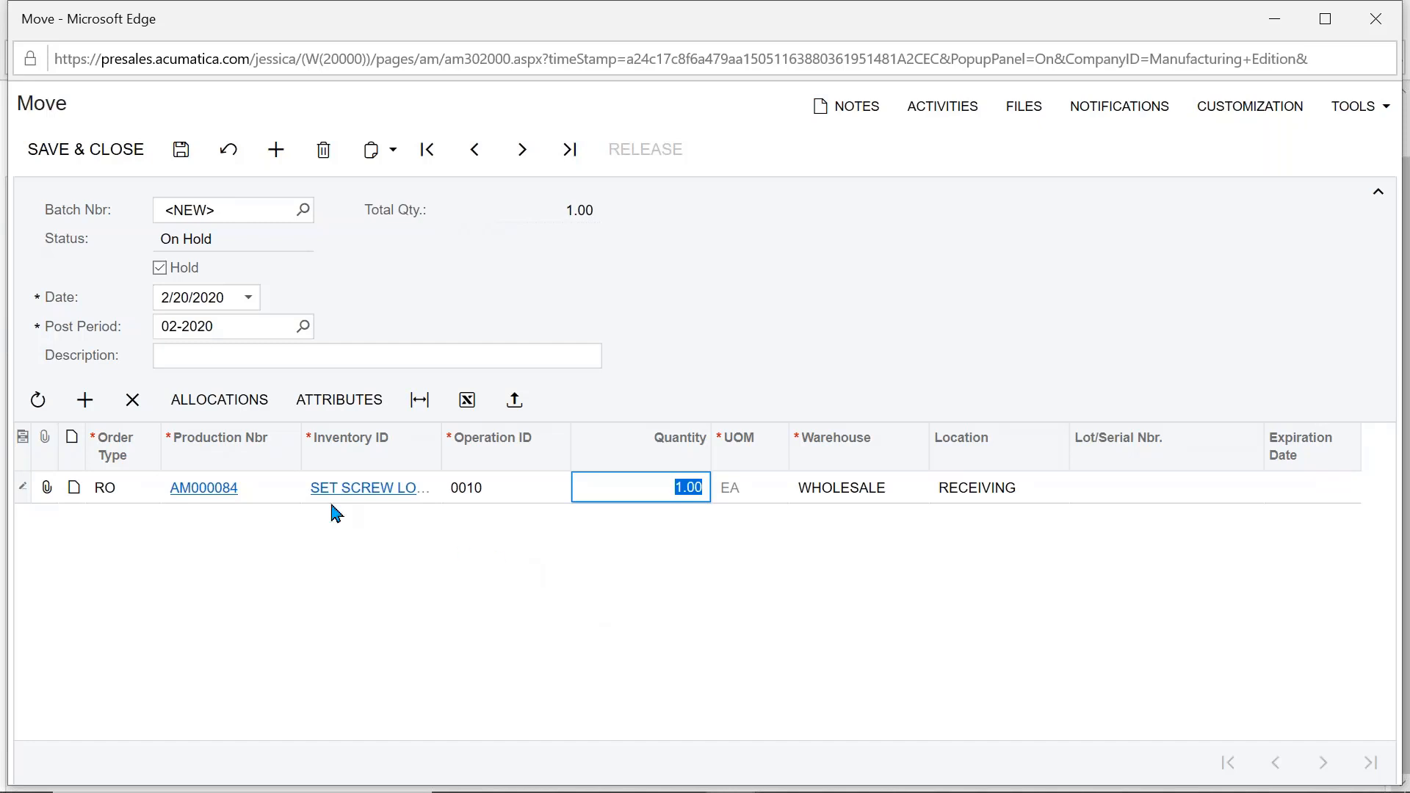
click(160, 269)
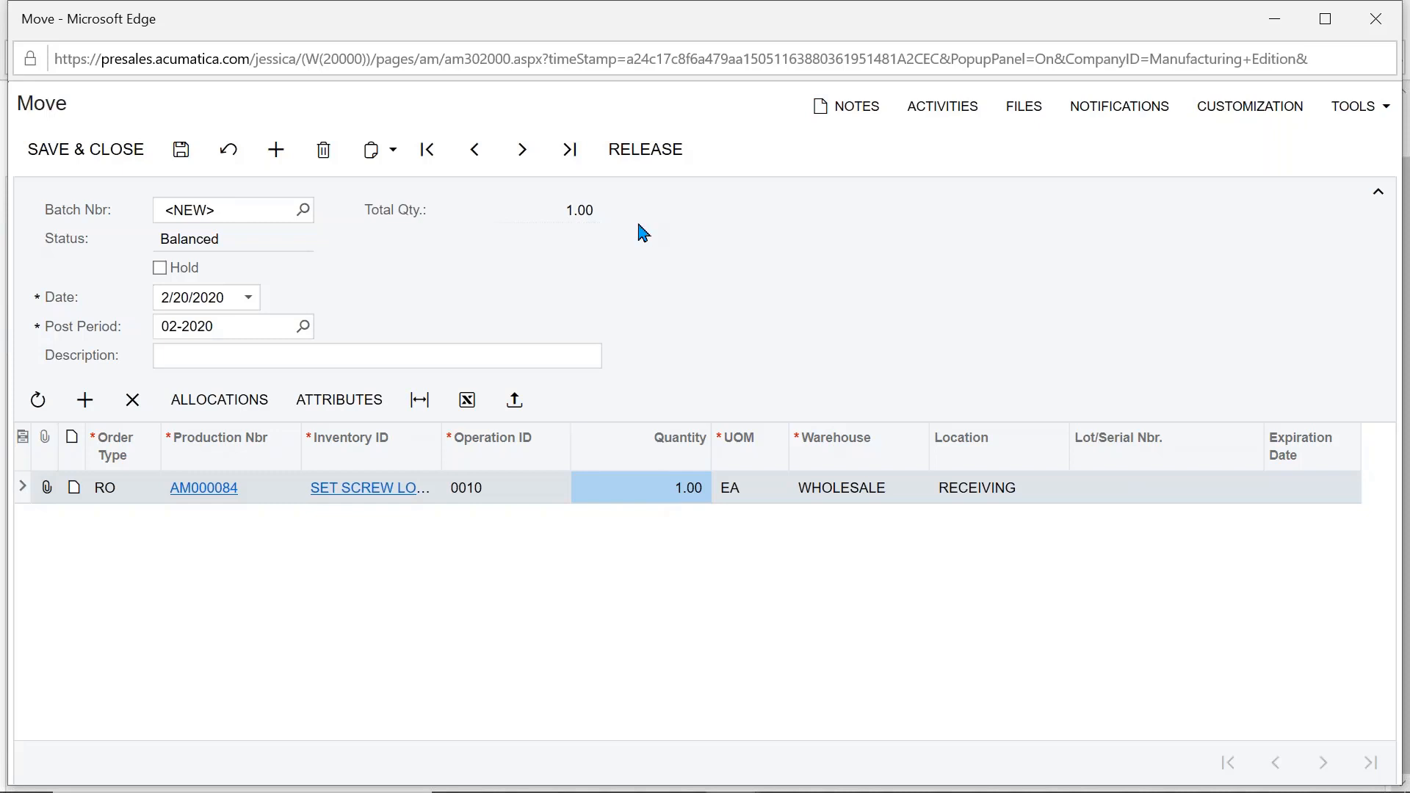
click(639, 163)
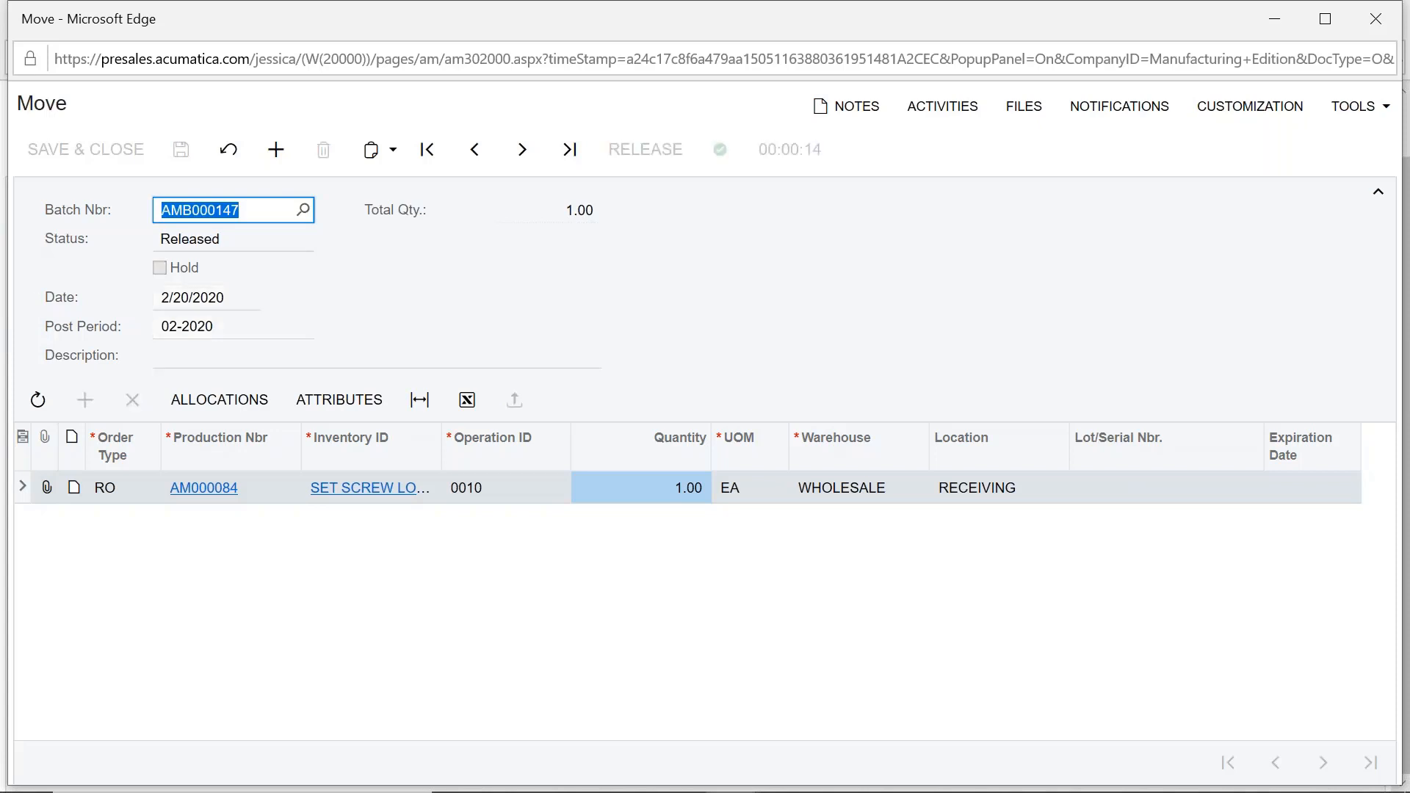
Open the production order linked to the move line in a maximized window and view its event history.
click(225, 494)
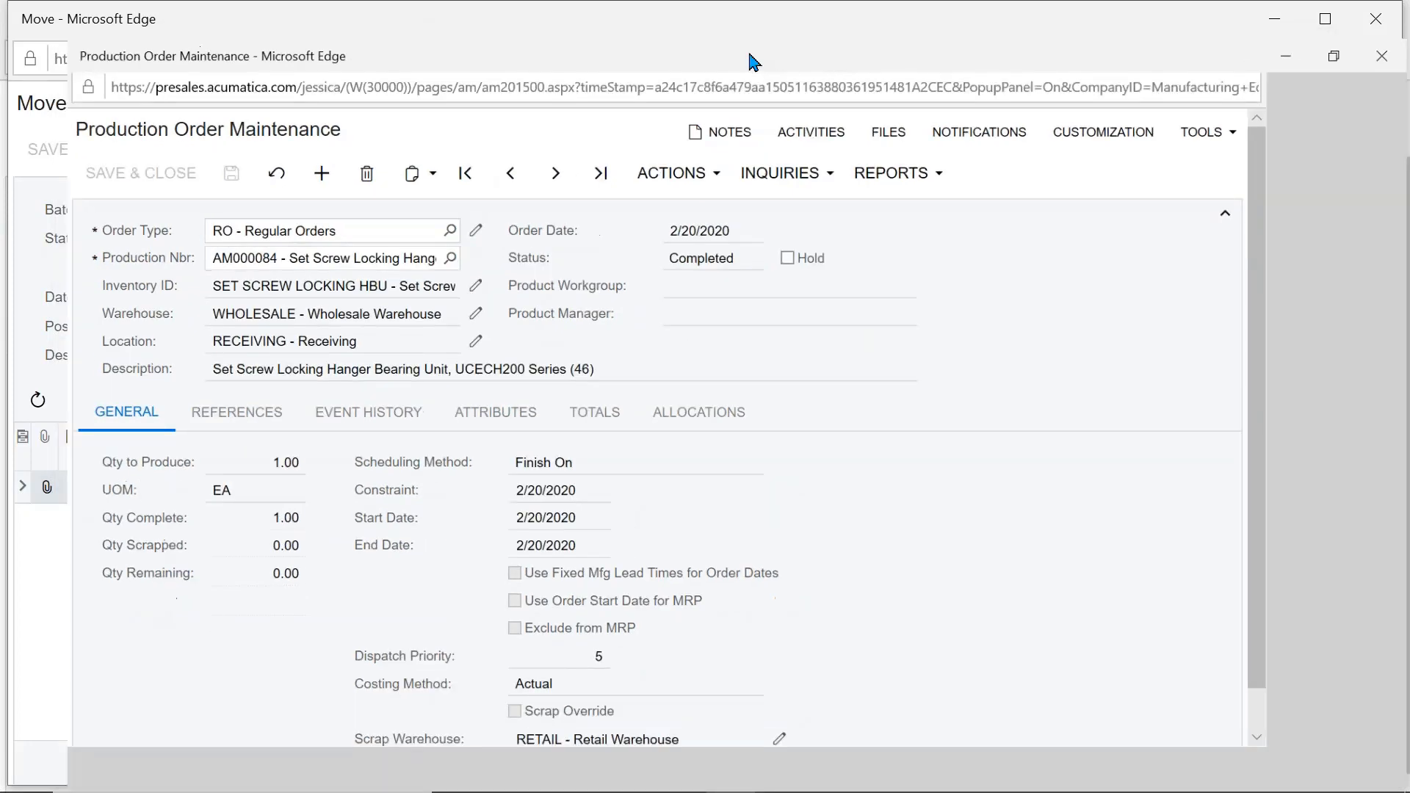
double_click(755, 59)
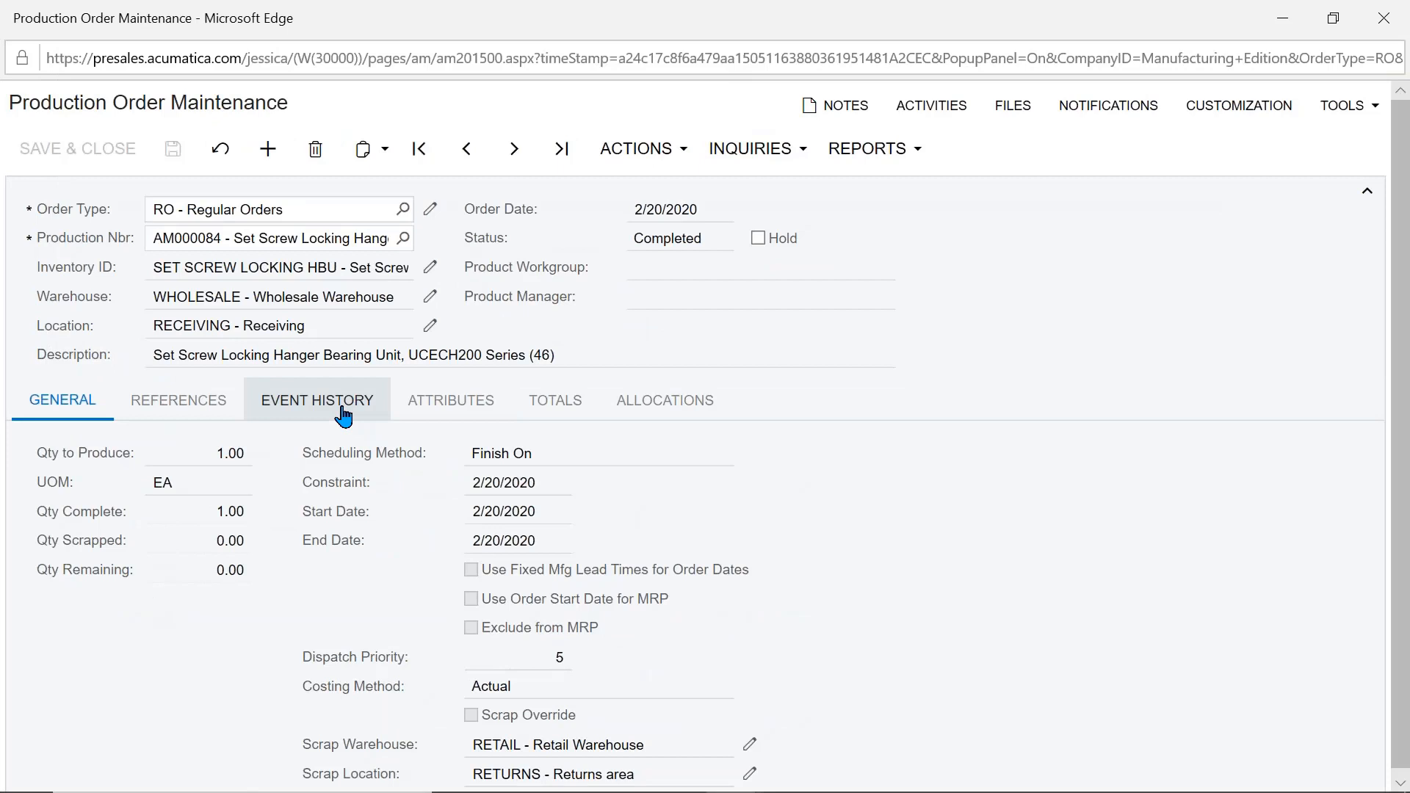
click(343, 415)
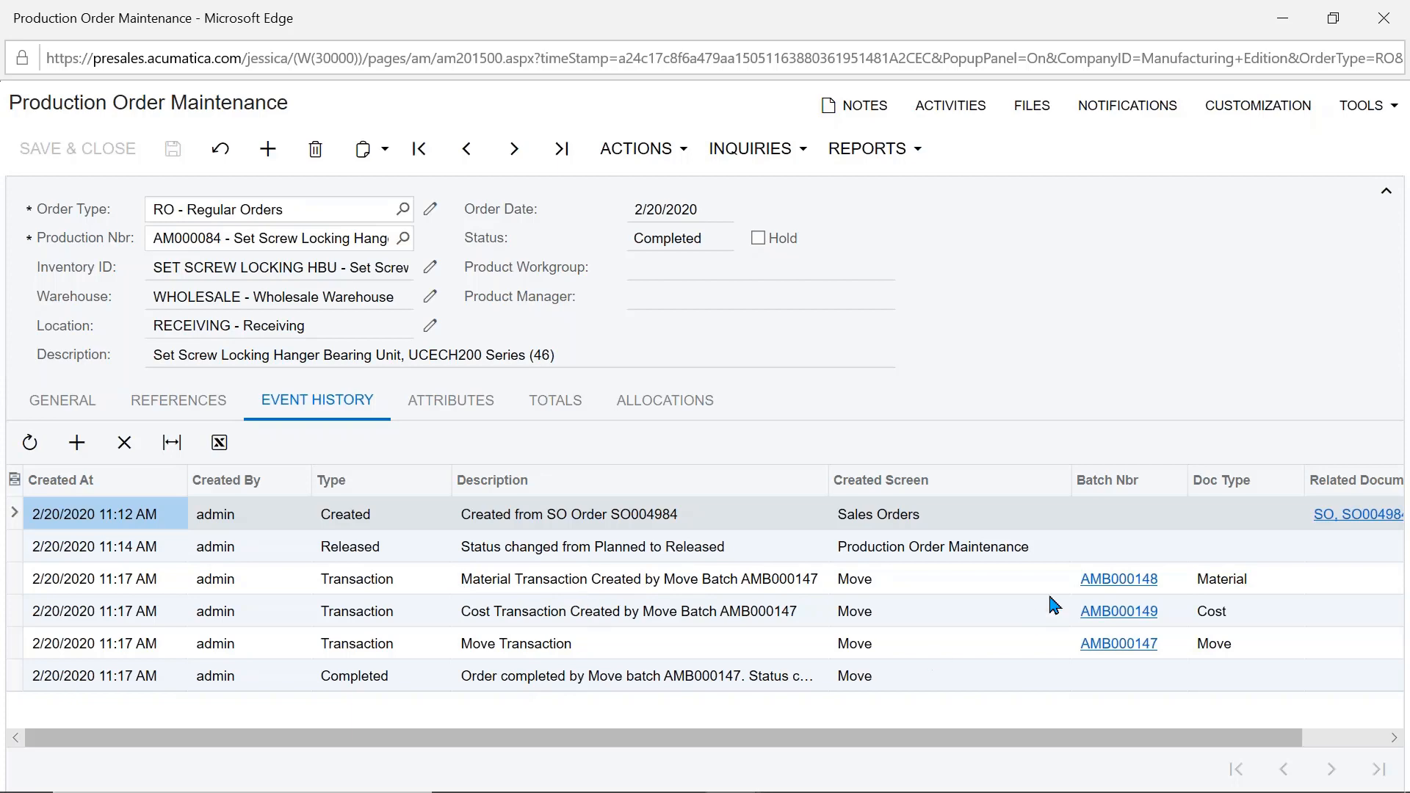
Inspect the material transaction batch listed in the event history, close it, and view the production order's totals.
click(1104, 581)
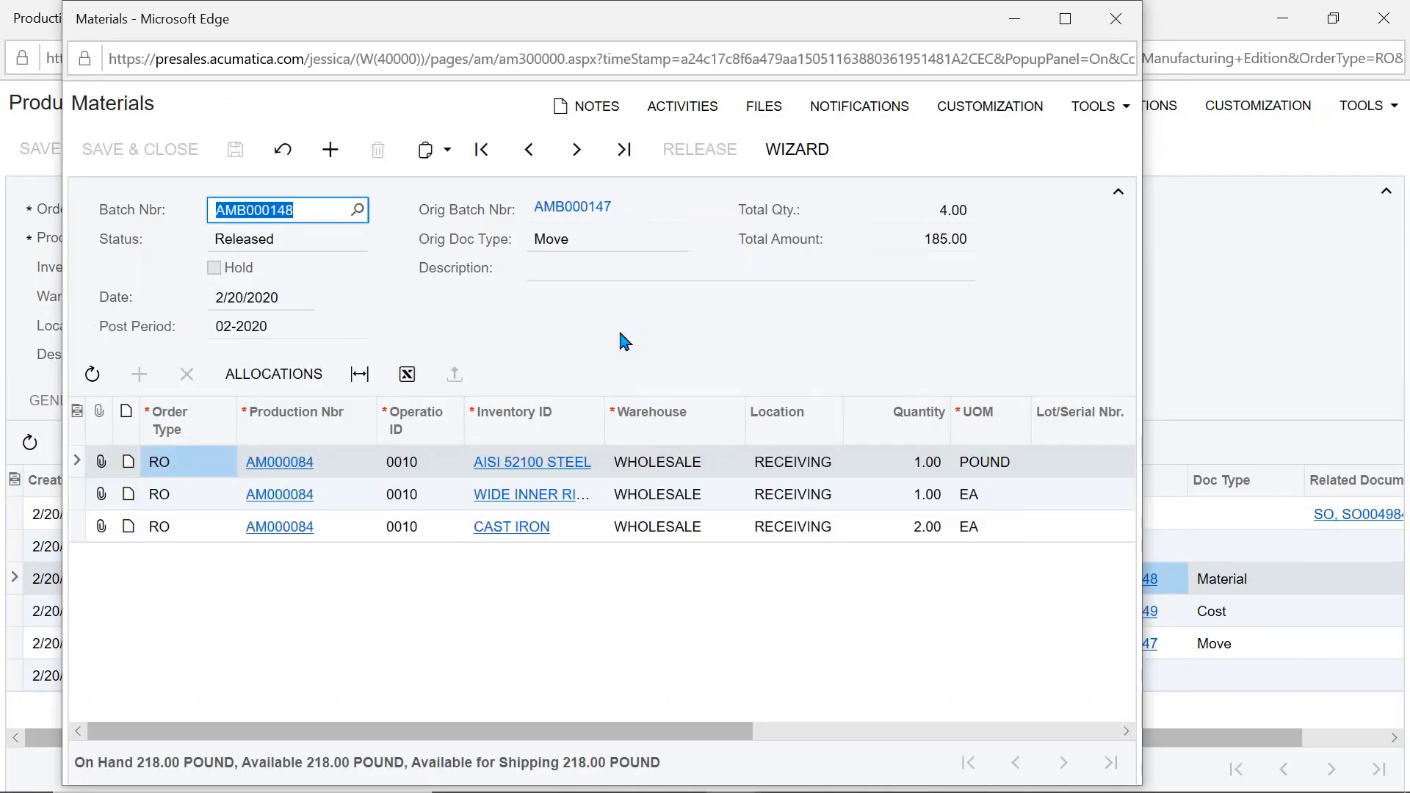
drag(629, 34, 593, 577)
click(1080, 564)
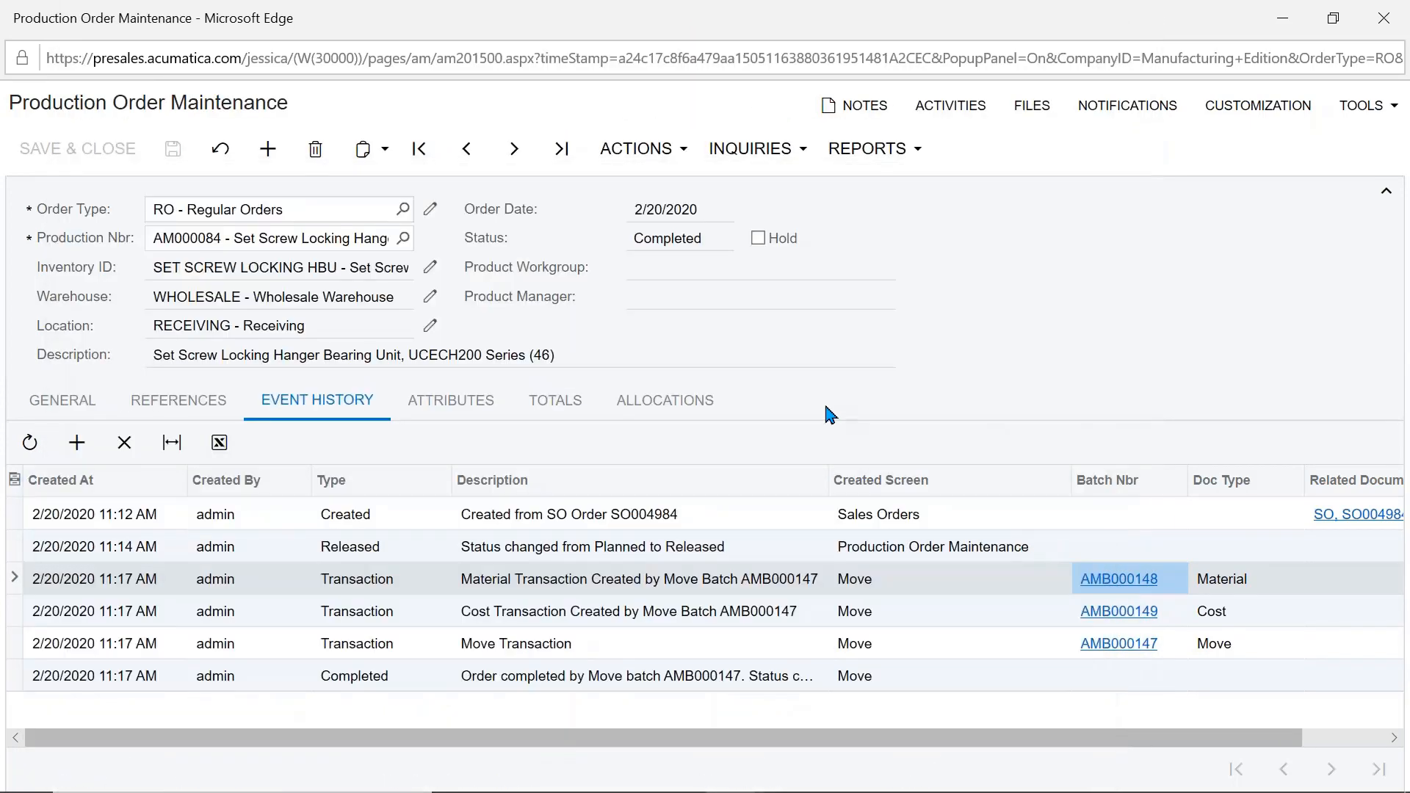
click(564, 403)
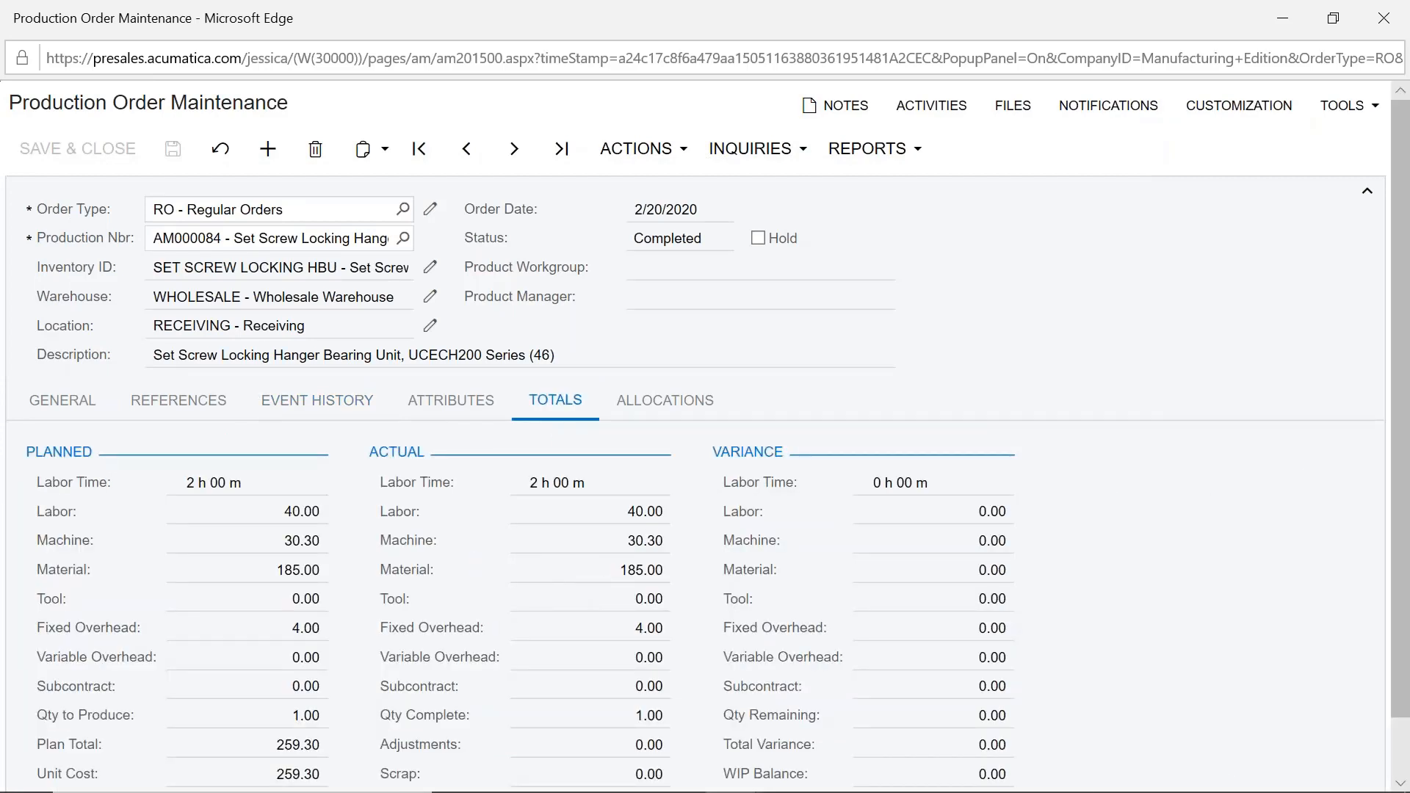
Close the production order and move pop-up windows to return to the sales order.
click(1371, 647)
drag(882, 26, 470, 349)
click(934, 350)
drag(933, 9, 464, 406)
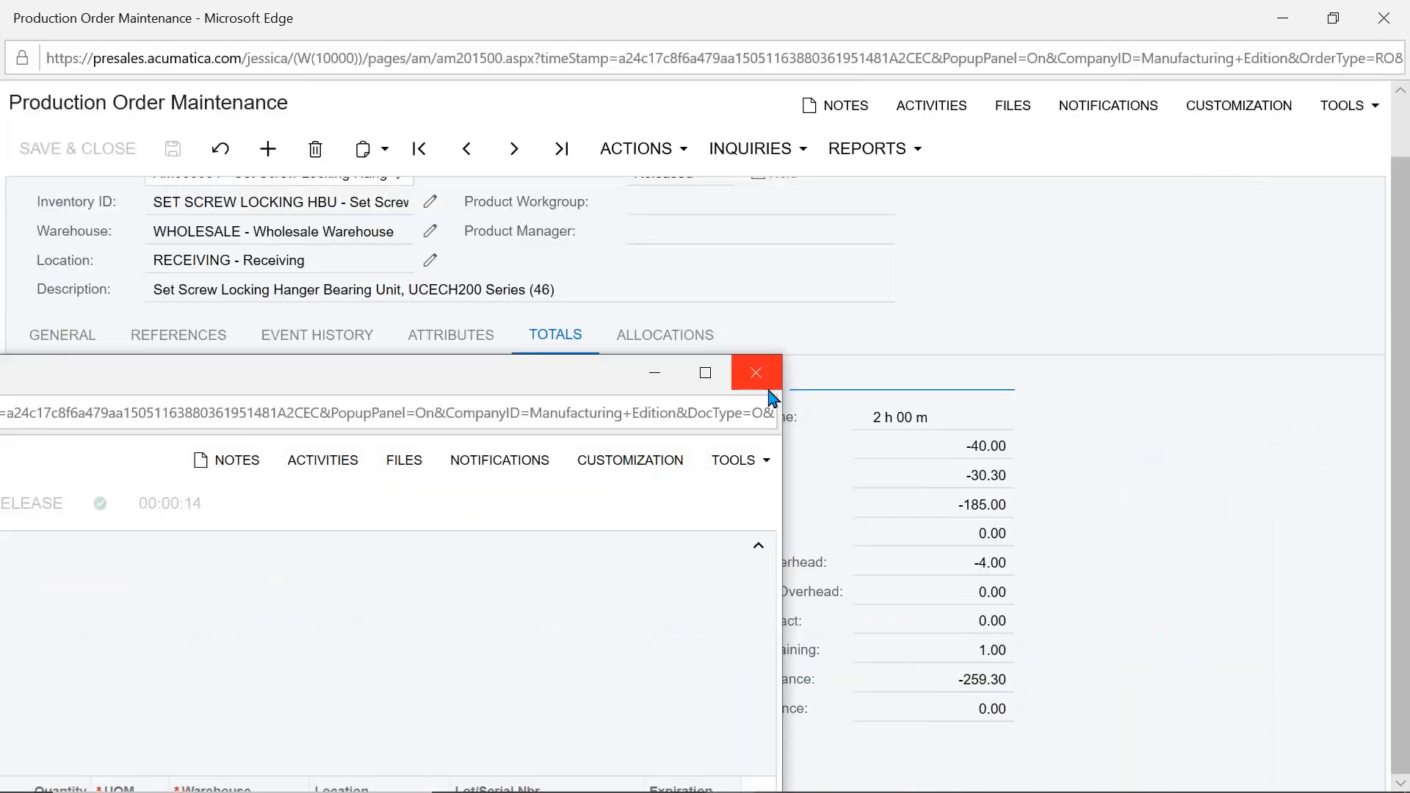
click(764, 372)
drag(844, 18, 397, 285)
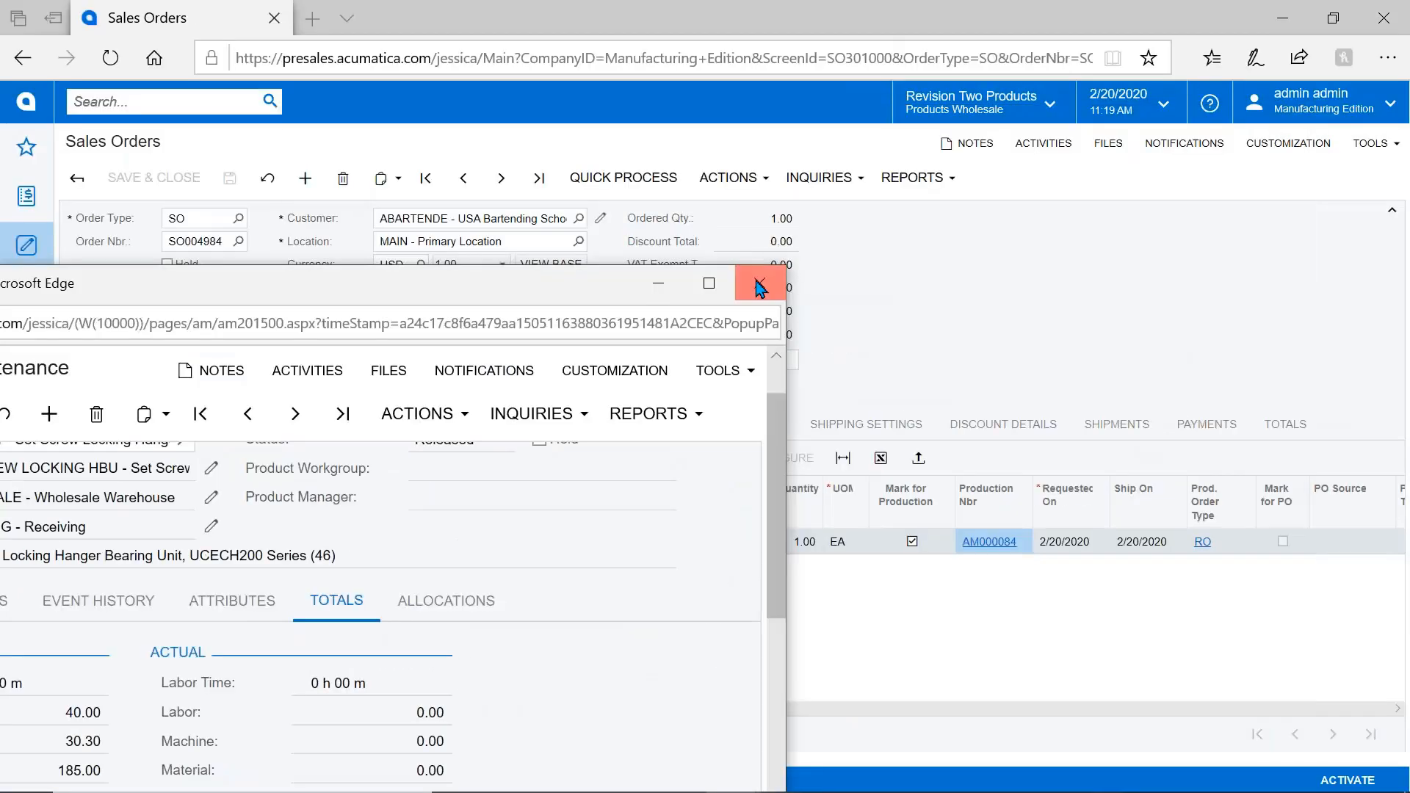
click(762, 286)
Open the MRP Display inquiry under Material Requirements Planning and view its last page of records.
click(21, 756)
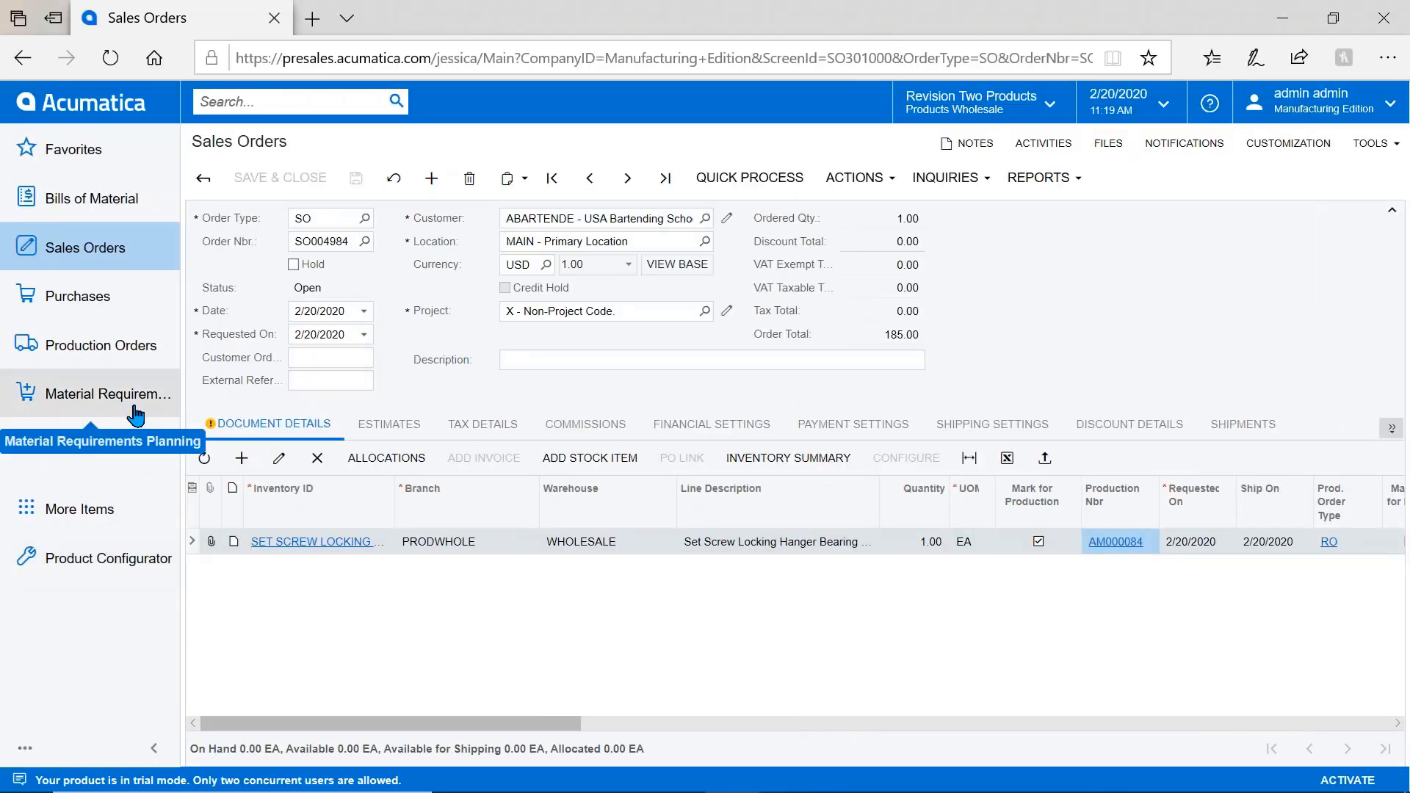
click(136, 416)
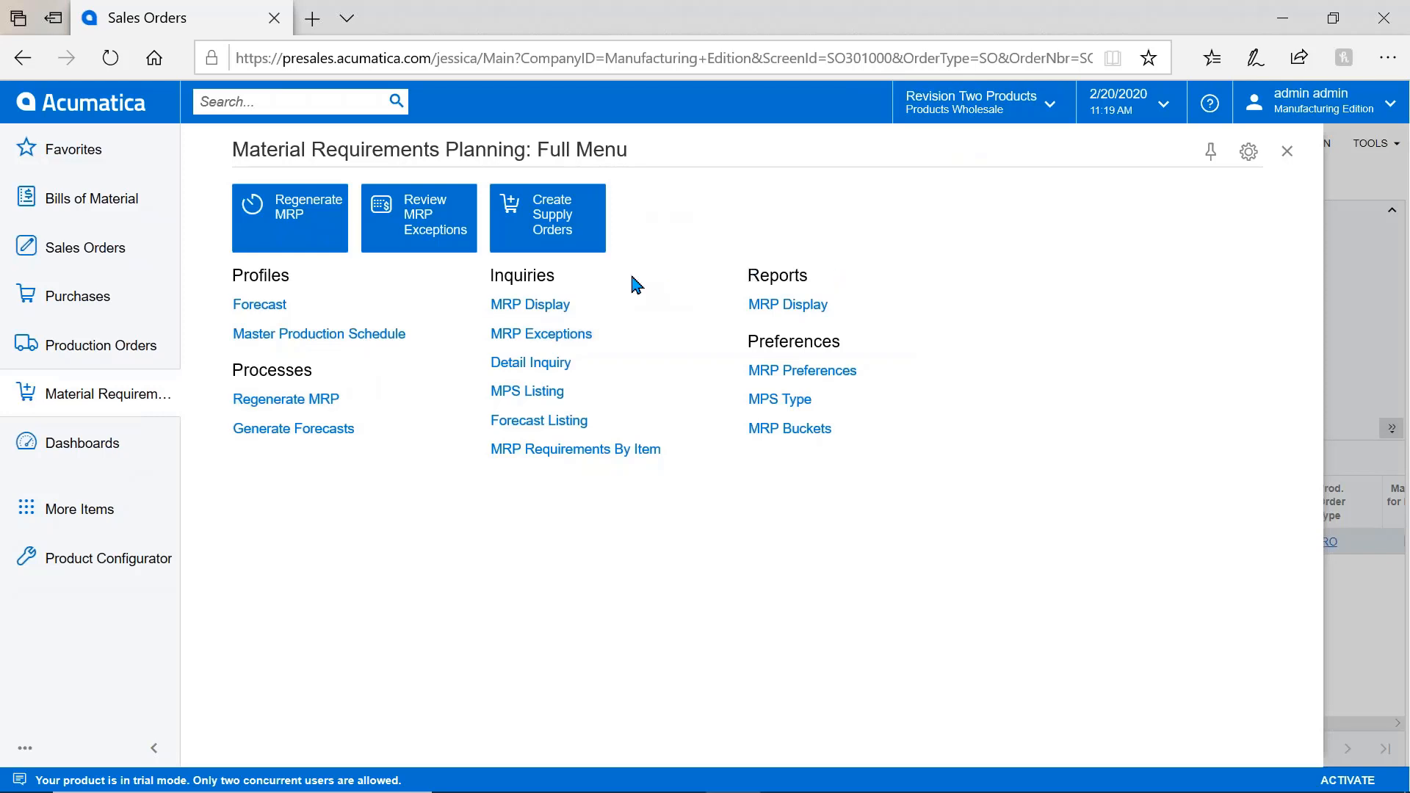
click(542, 305)
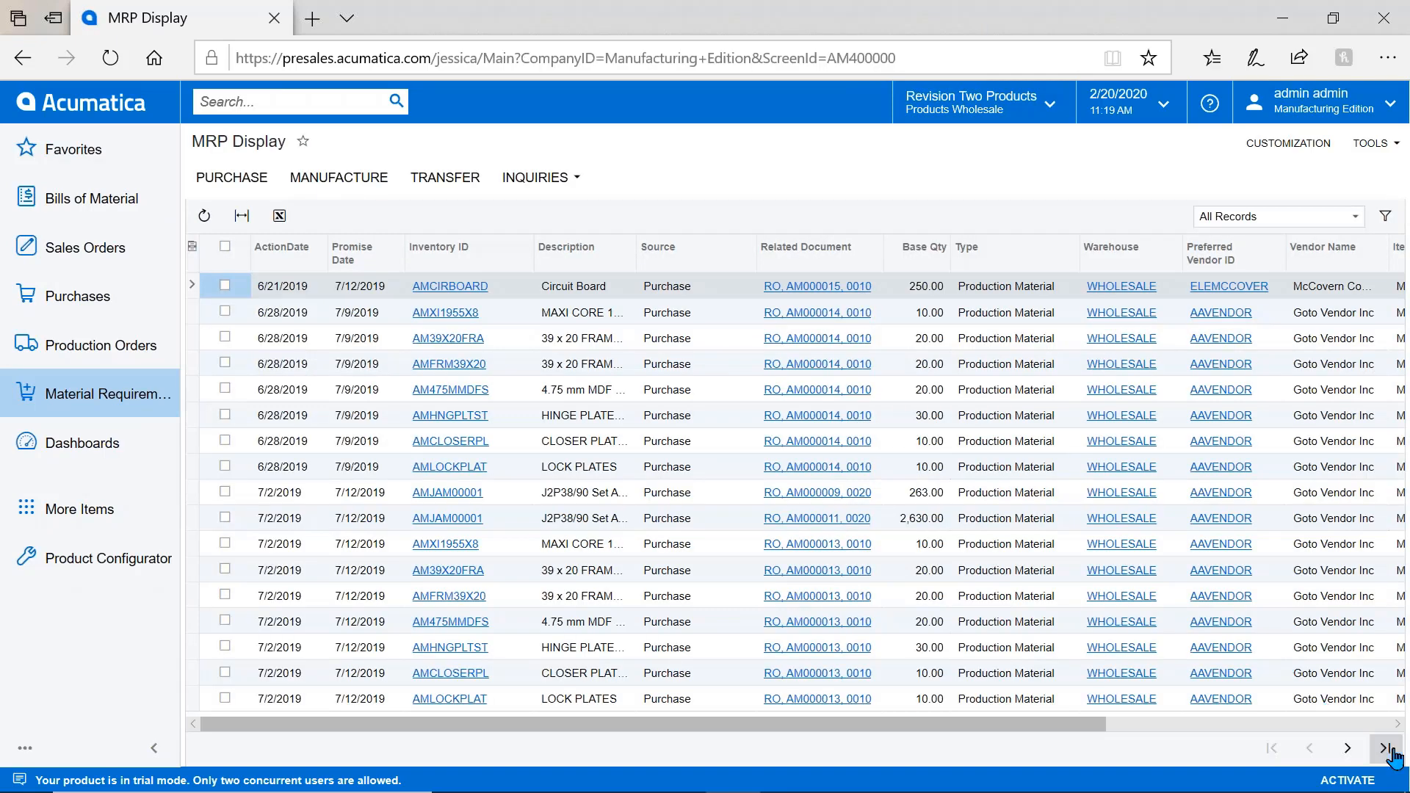
click(1386, 749)
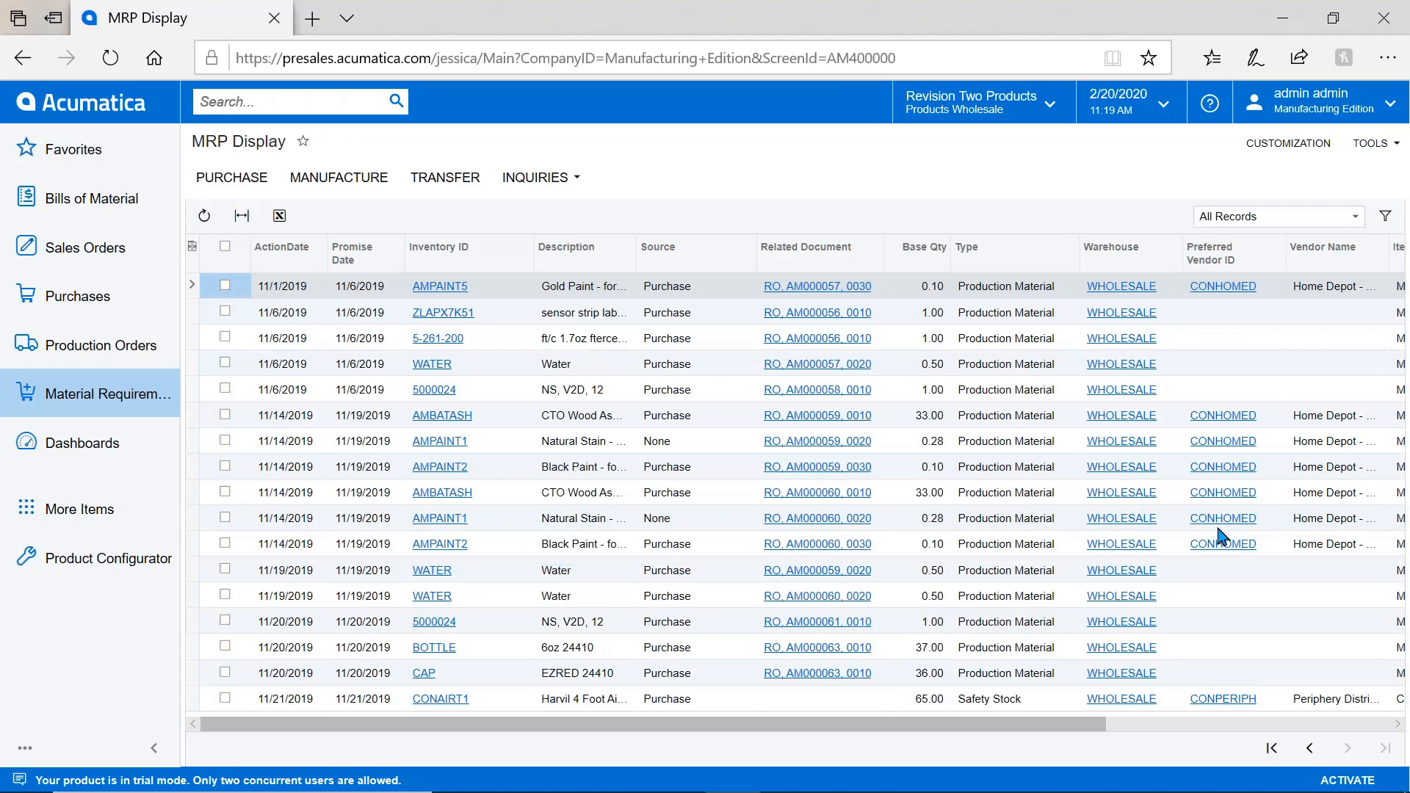
click(1368, 574)
click(225, 285)
Review the full Production Orders menu and return to the MRP Display inquiry.
click(103, 351)
click(451, 156)
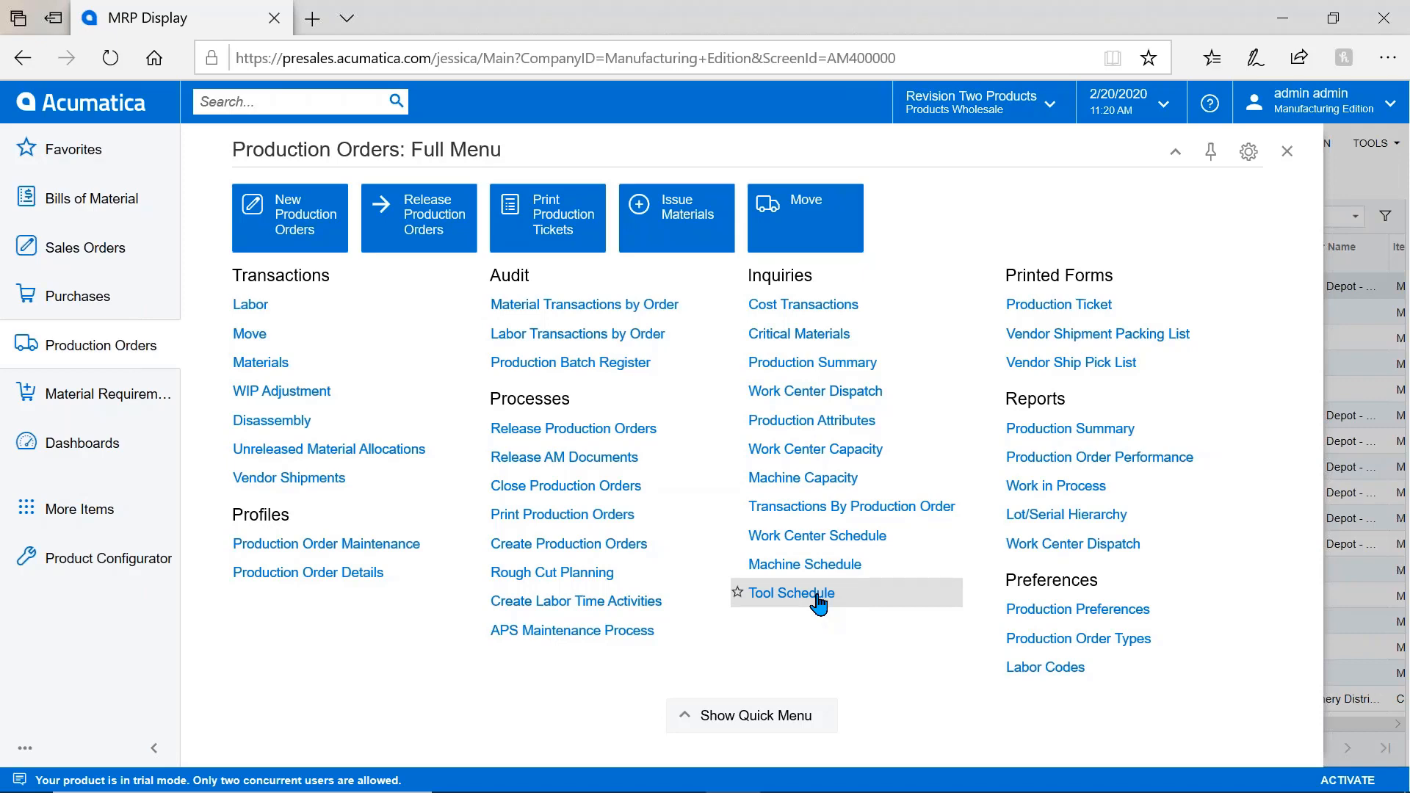
click(122, 105)
click(646, 482)
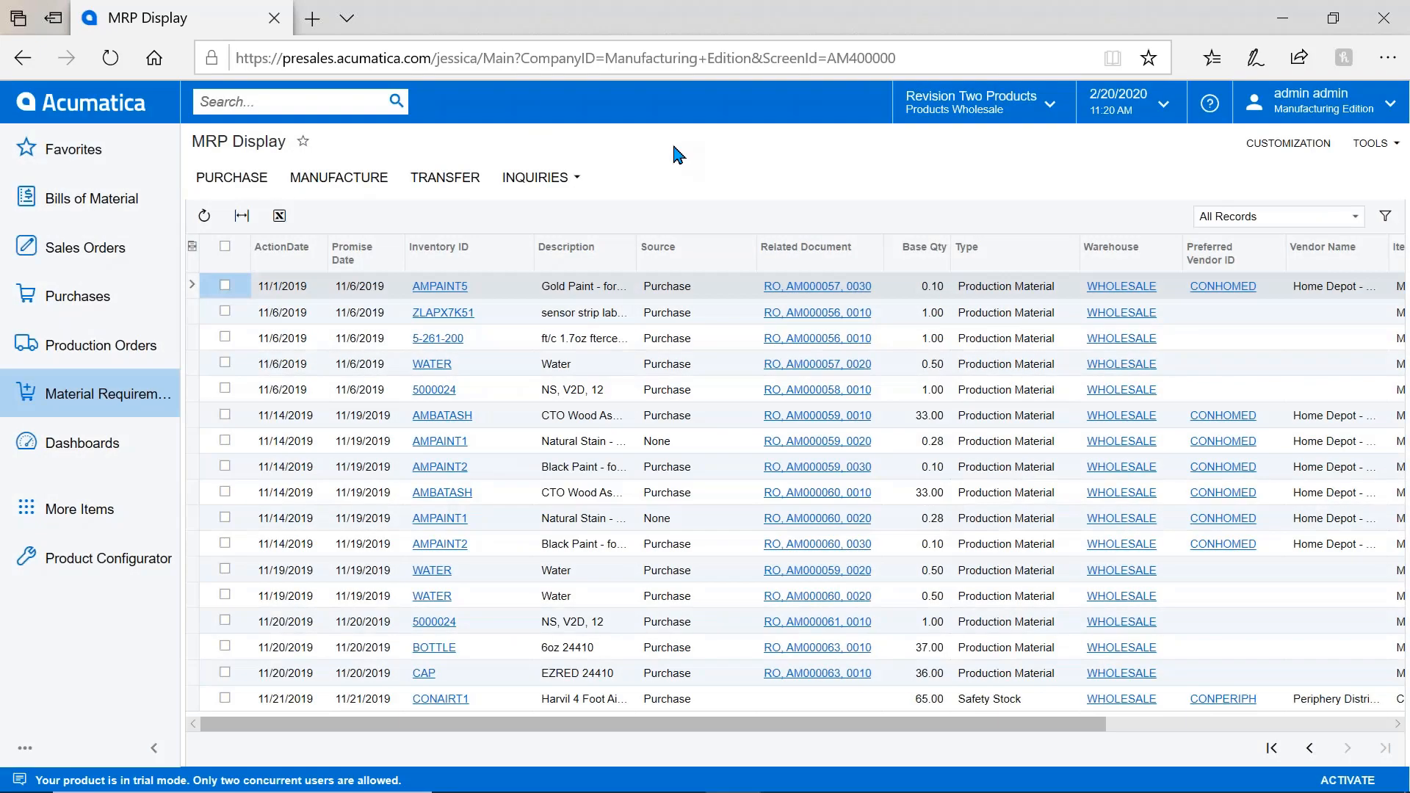